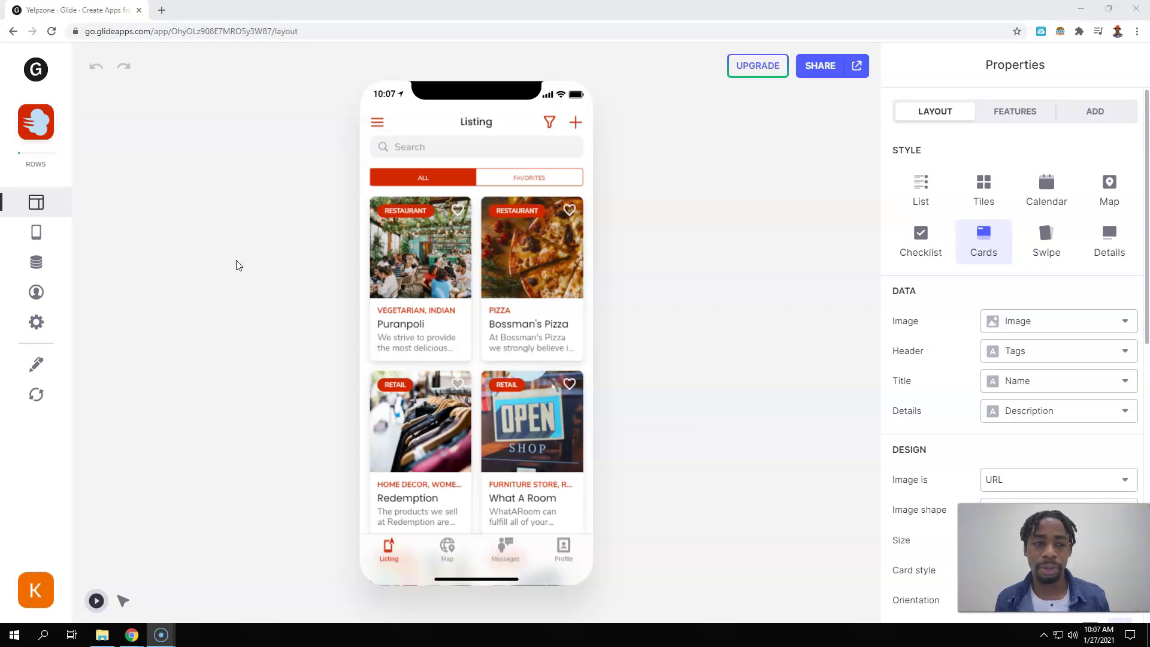
# - Open the app's Yelpzone source spreadsheet in Google Sheets from Glide's data editor
pyautogui.click(250, 239)
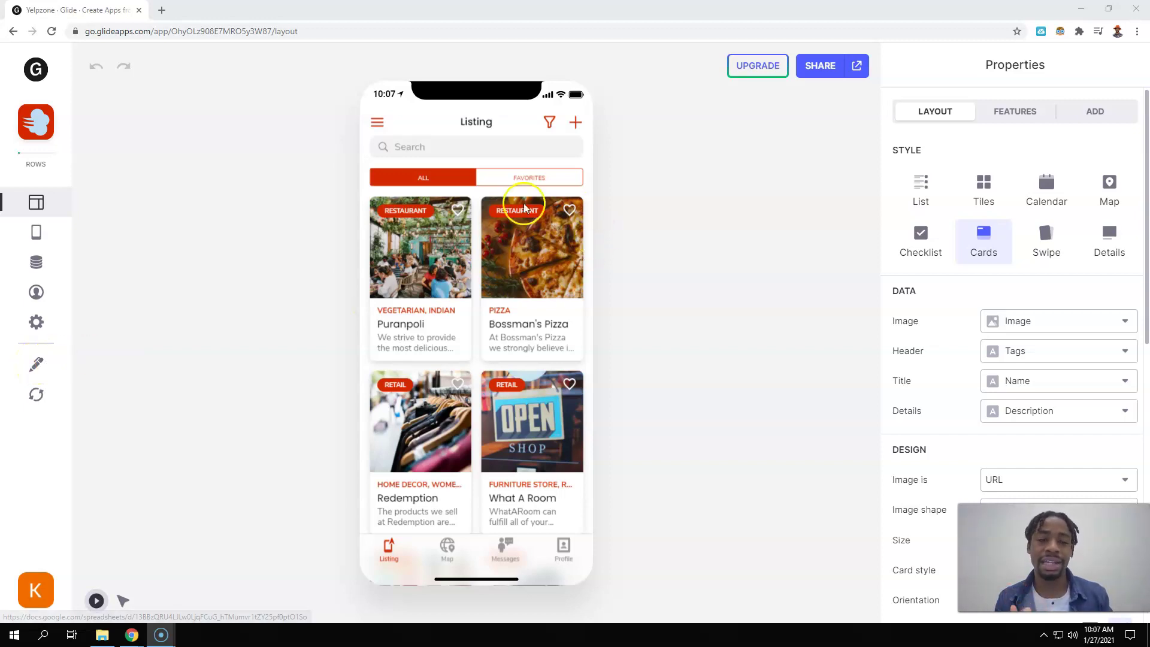
pyautogui.scroll(-1, 448, 292)
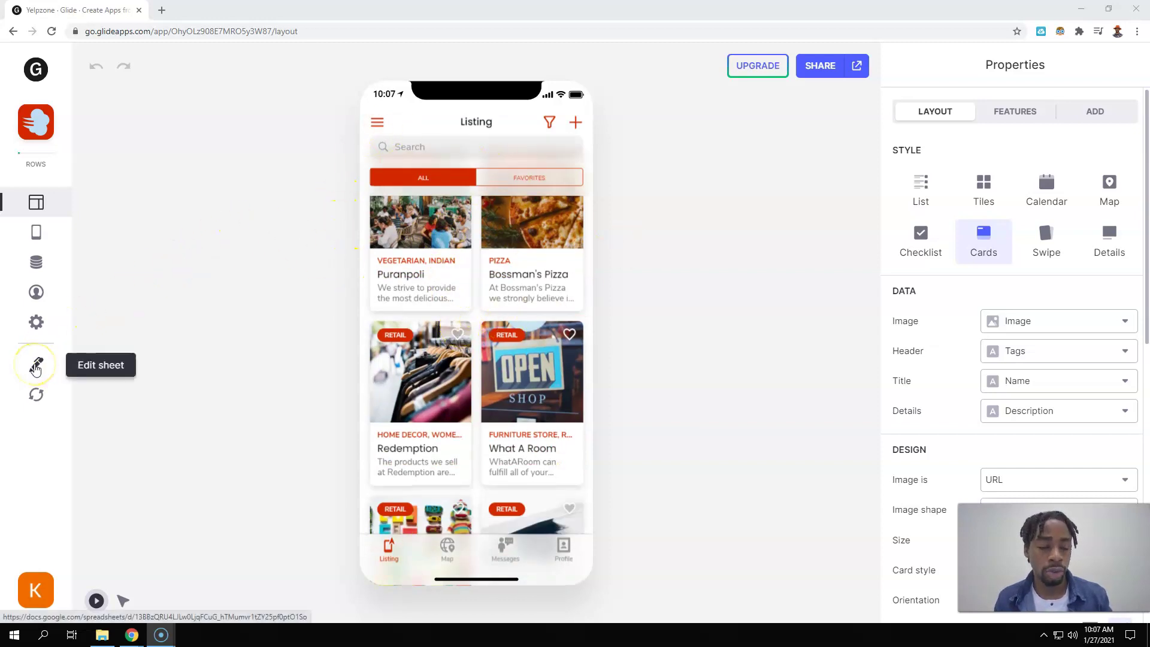
pyautogui.click(36, 262)
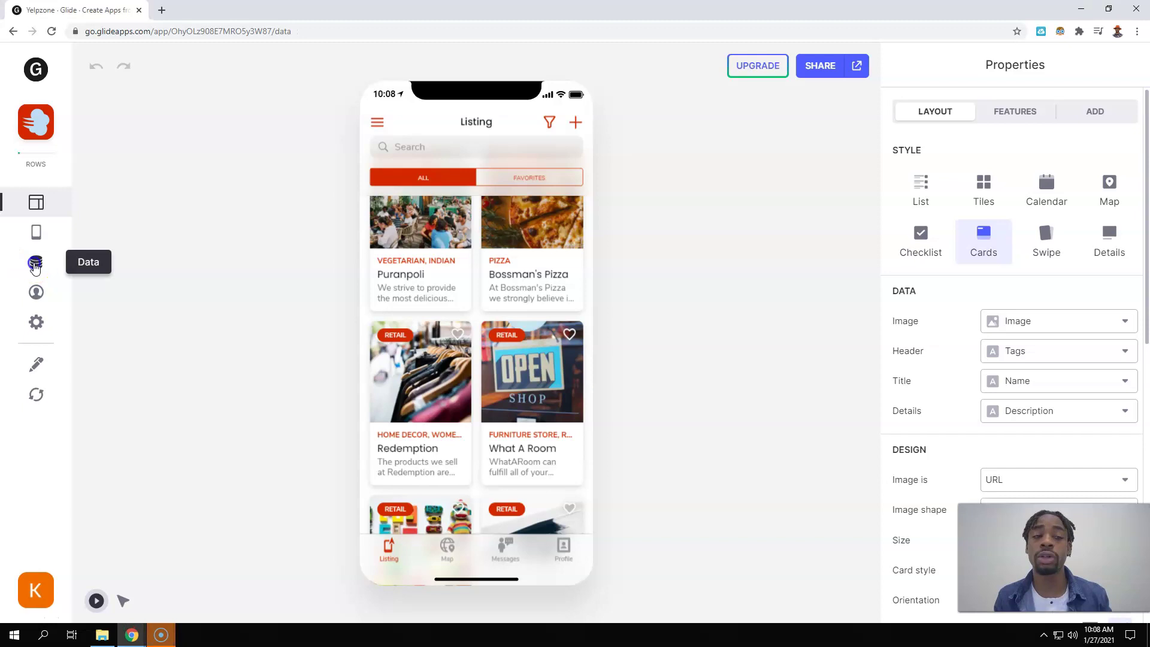
pyautogui.click(35, 360)
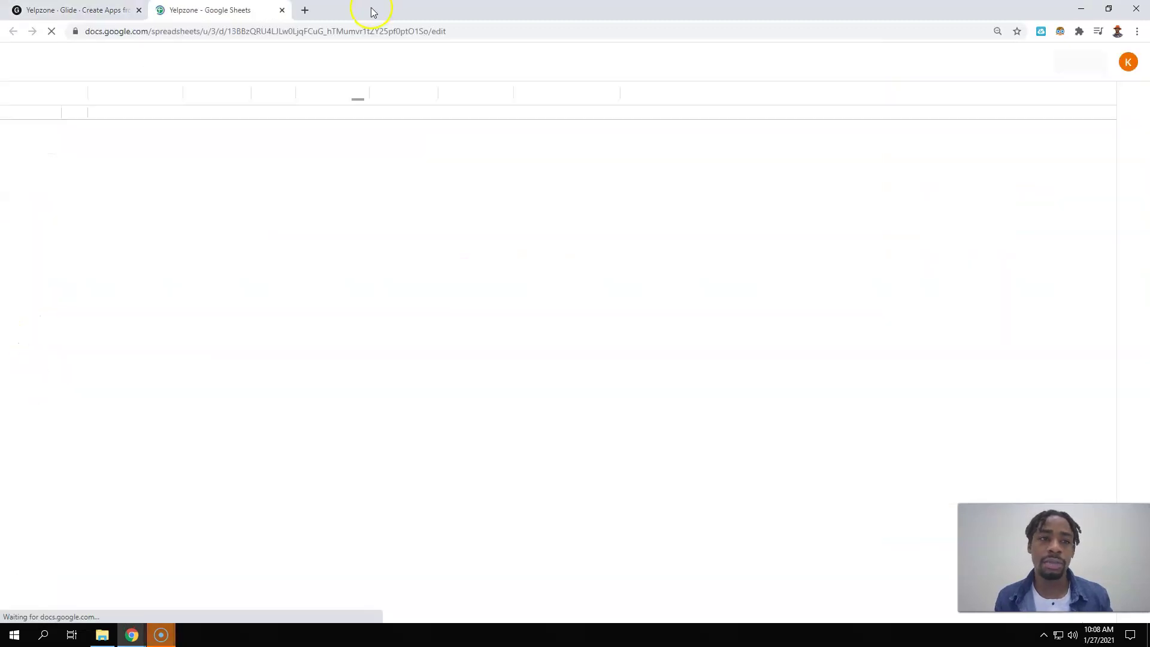
pyautogui.click(75, 11)
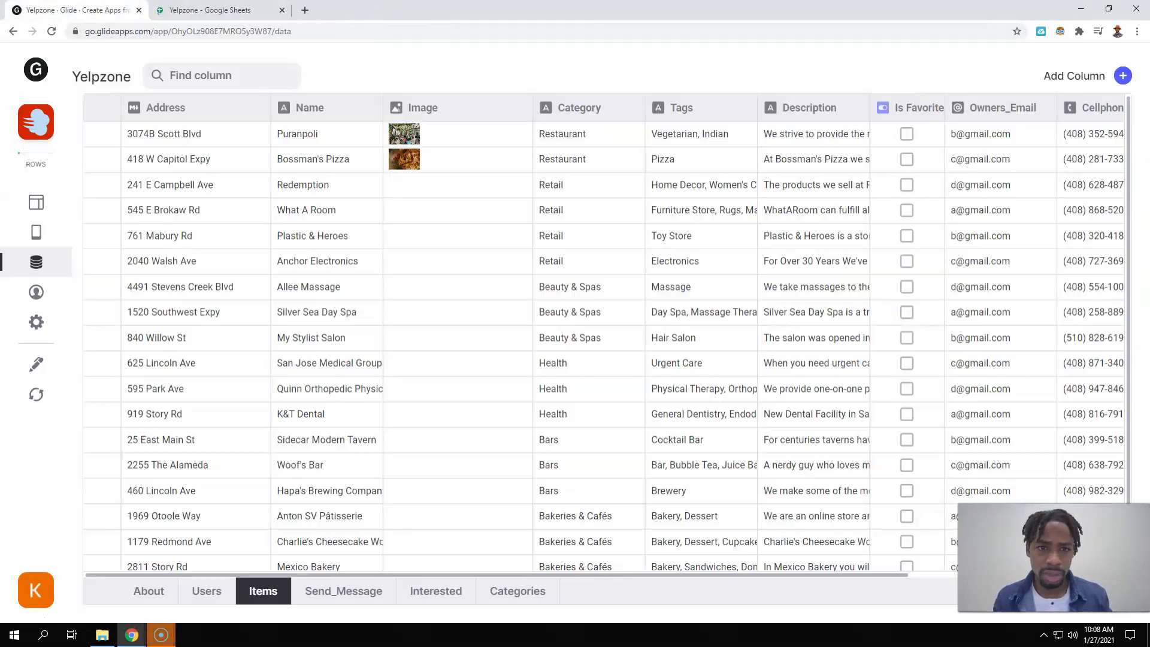
pyautogui.click(36, 204)
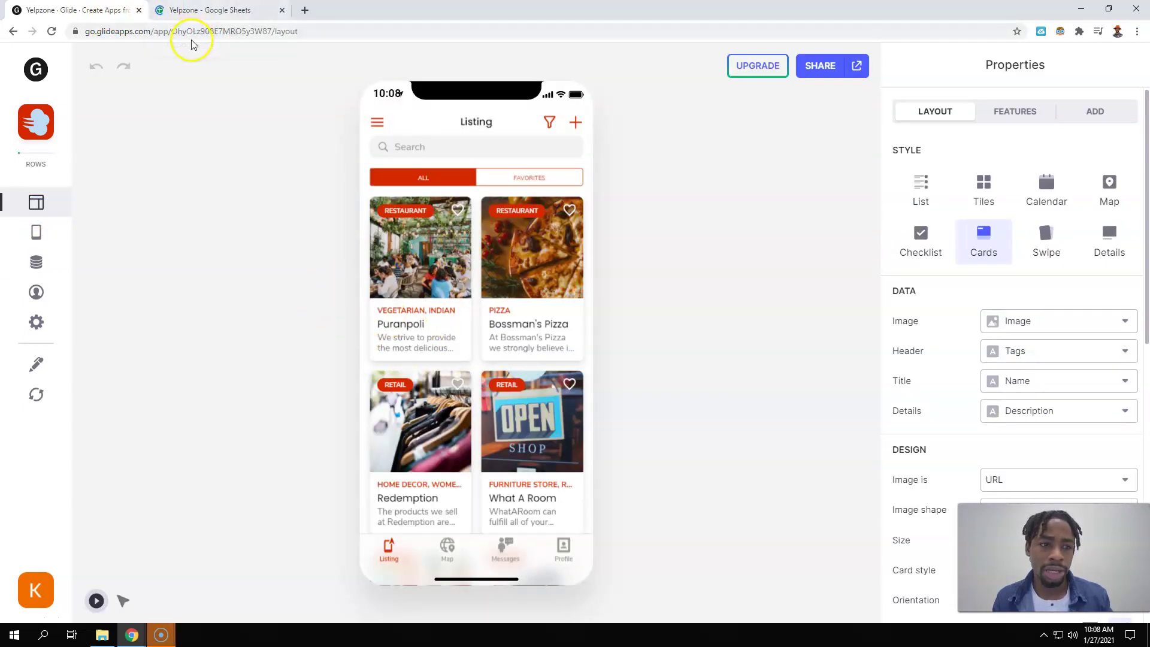
# - Check the Items sheet, then open the Listing tab's settings showing Items as its source
pyautogui.click(209, 10)
pyautogui.click(199, 610)
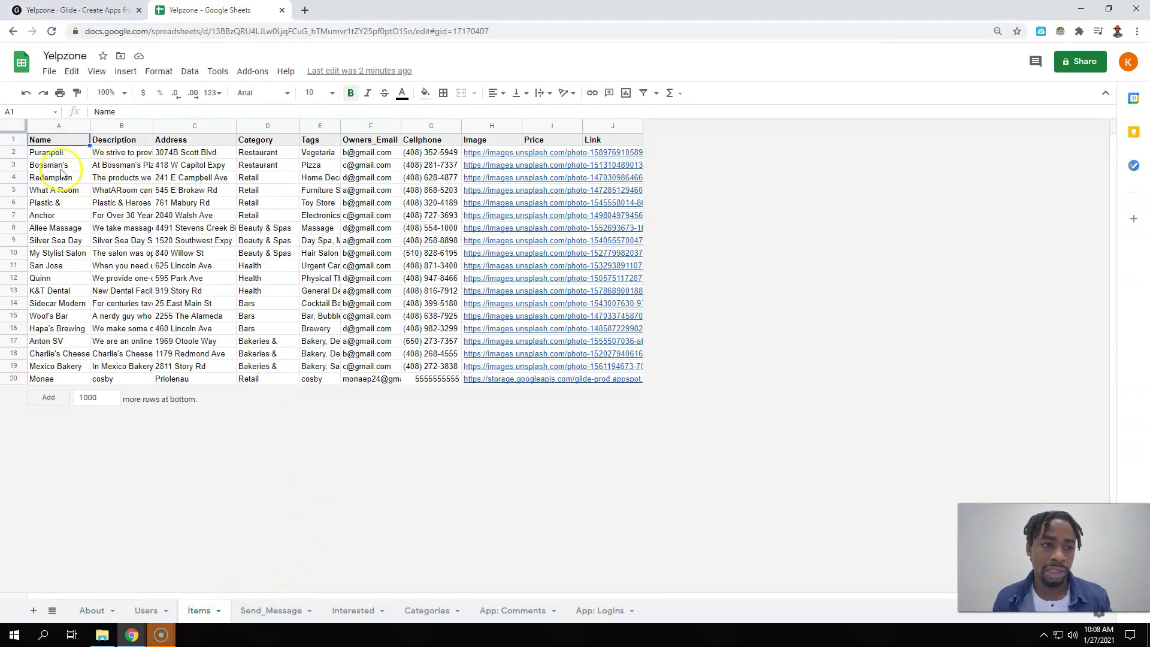
pyautogui.click(72, 10)
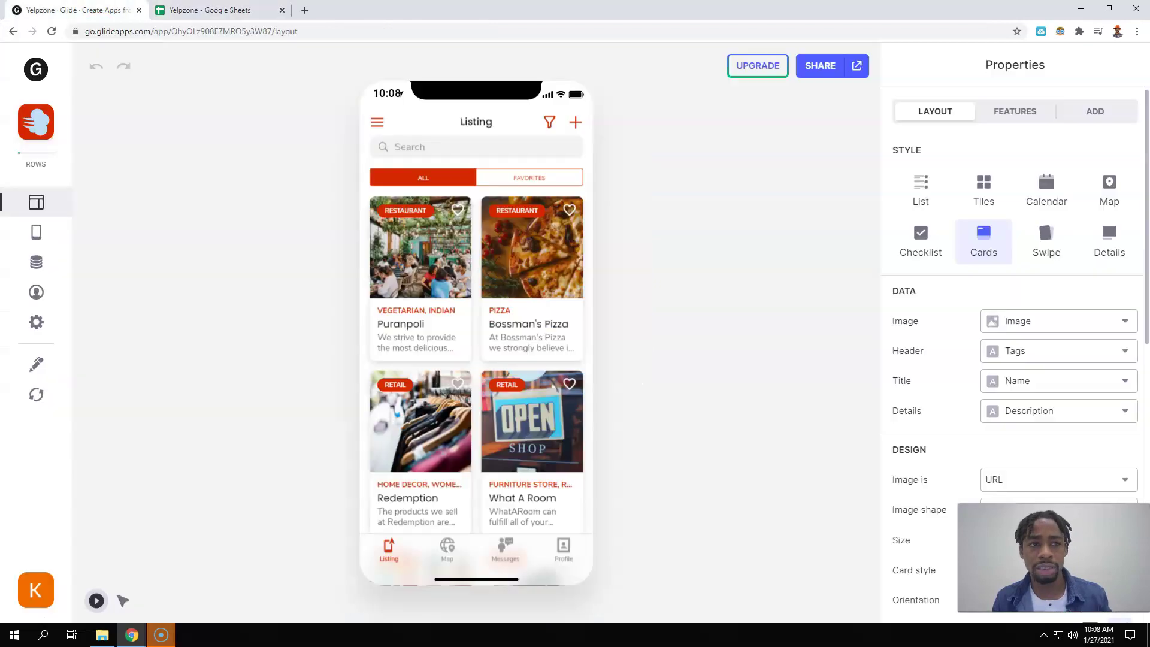
pyautogui.click(36, 231)
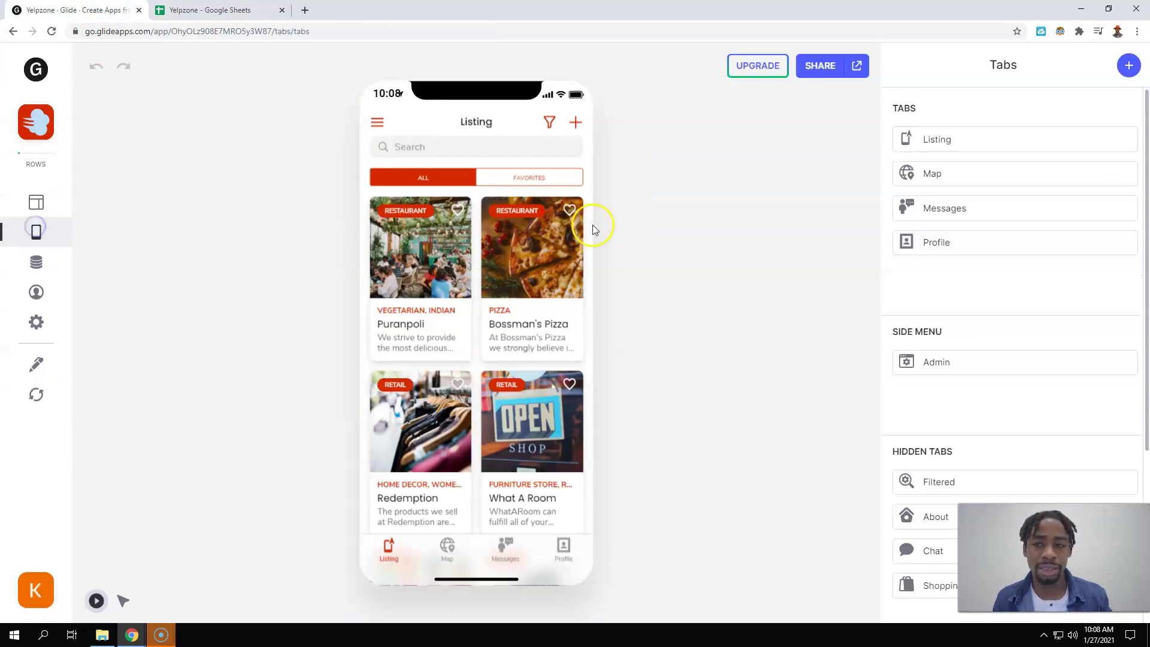
pyautogui.click(936, 142)
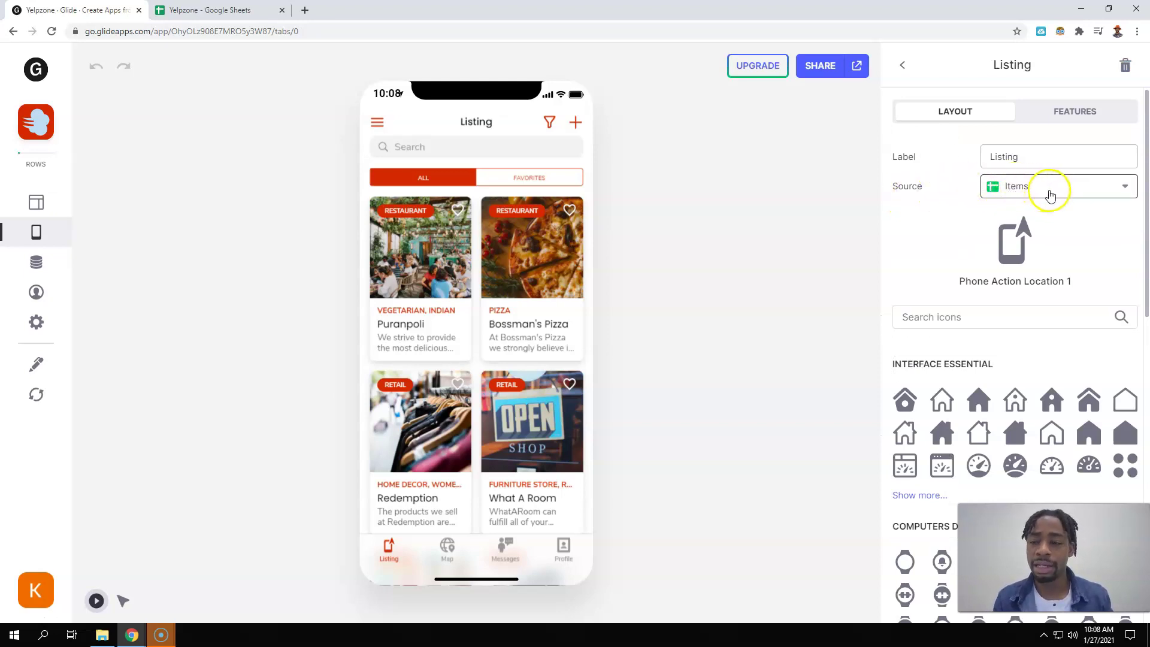
# - Rename the first Items business from Puranpoli to Pittsburg hot Links in cell A2
pyautogui.click(225, 9)
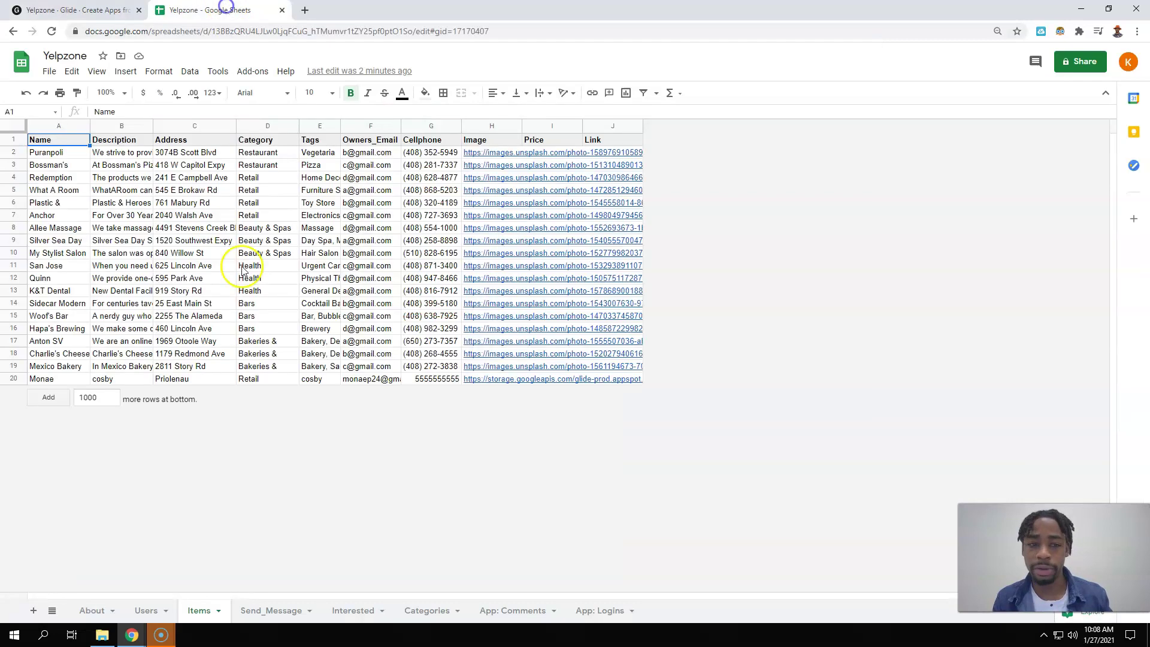
pyautogui.click(198, 610)
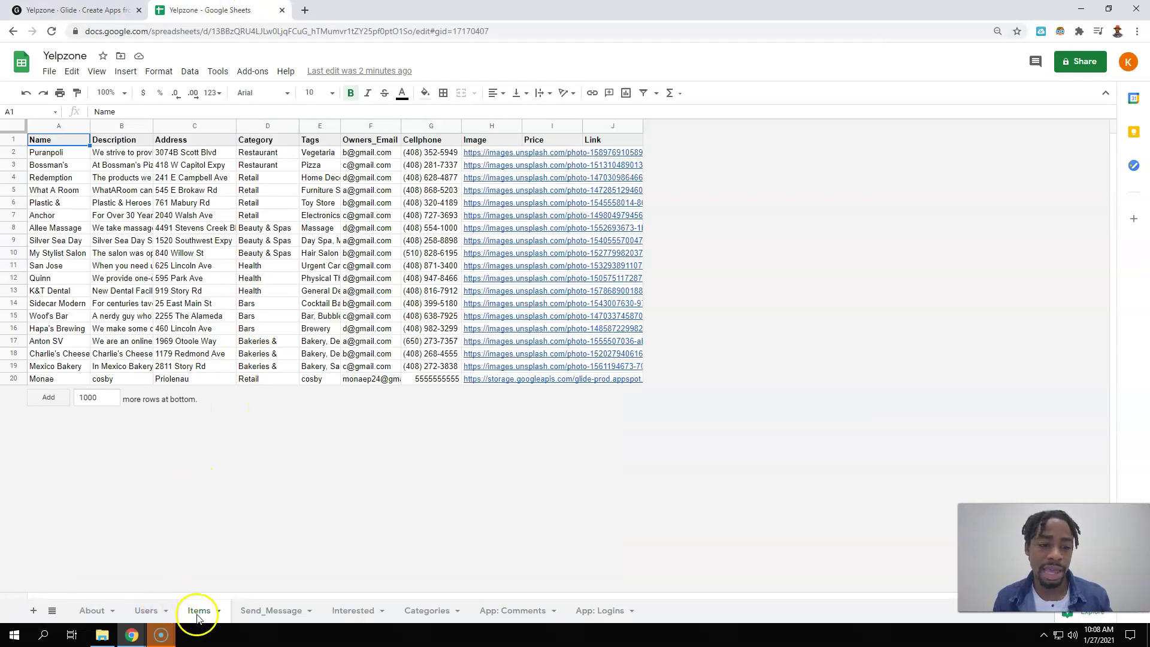
pyautogui.click(37, 154)
pyautogui.doubleClick(42, 154)
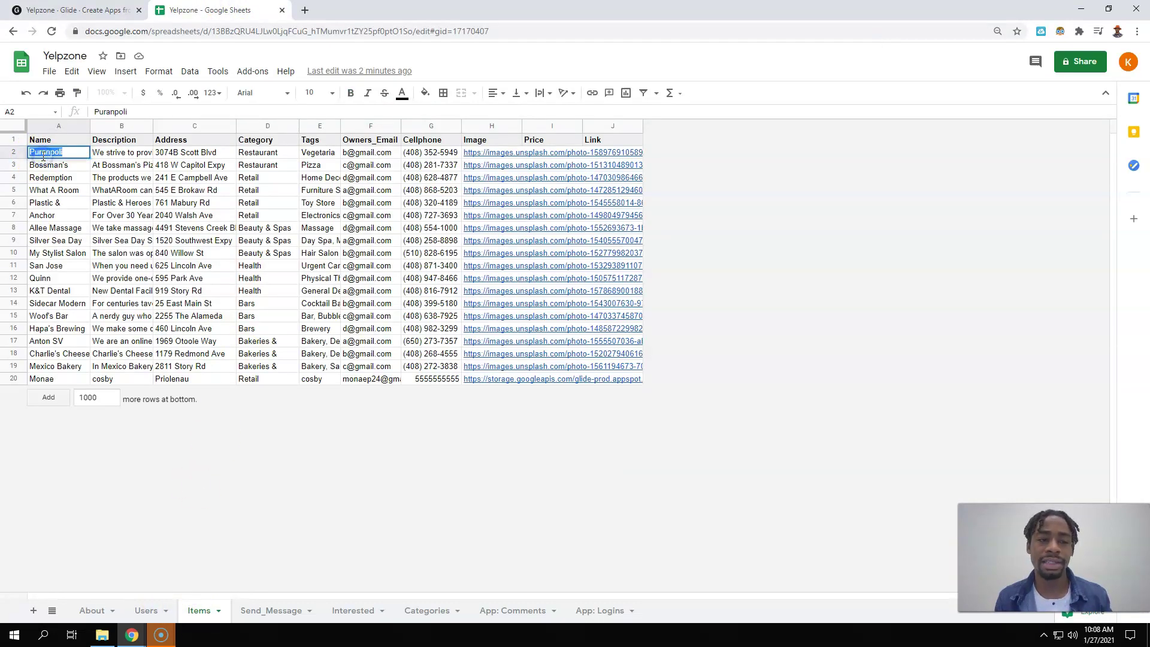
pyautogui.write('Pittsburg hot Links')
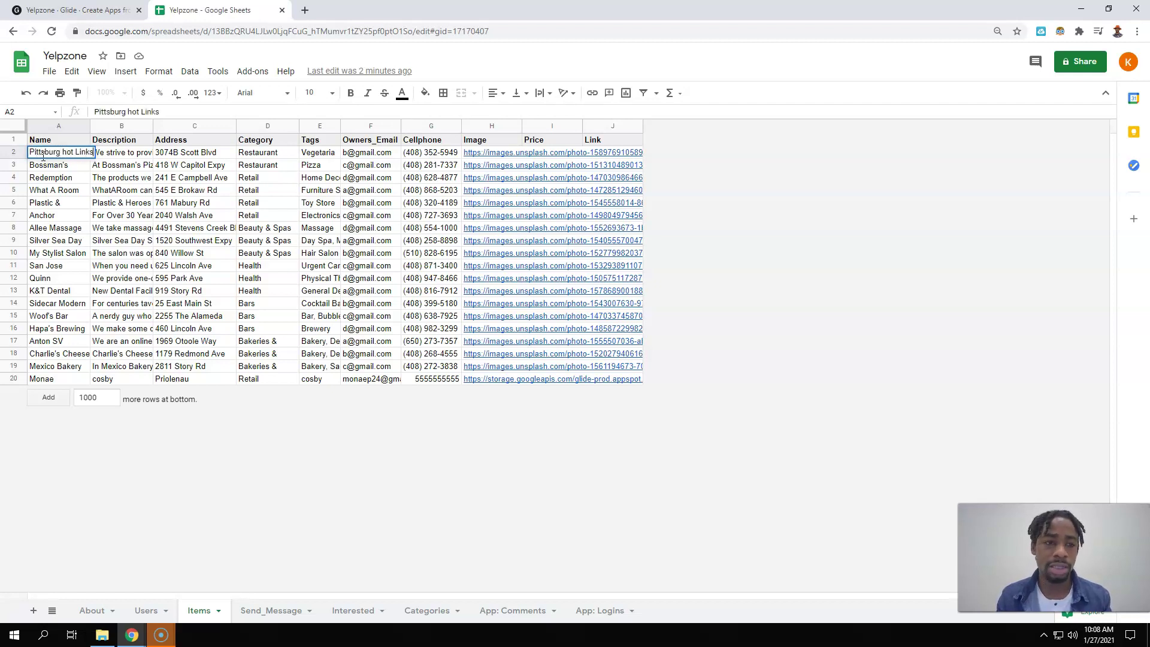
pyautogui.press('Tab')
pyautogui.write('Pi')
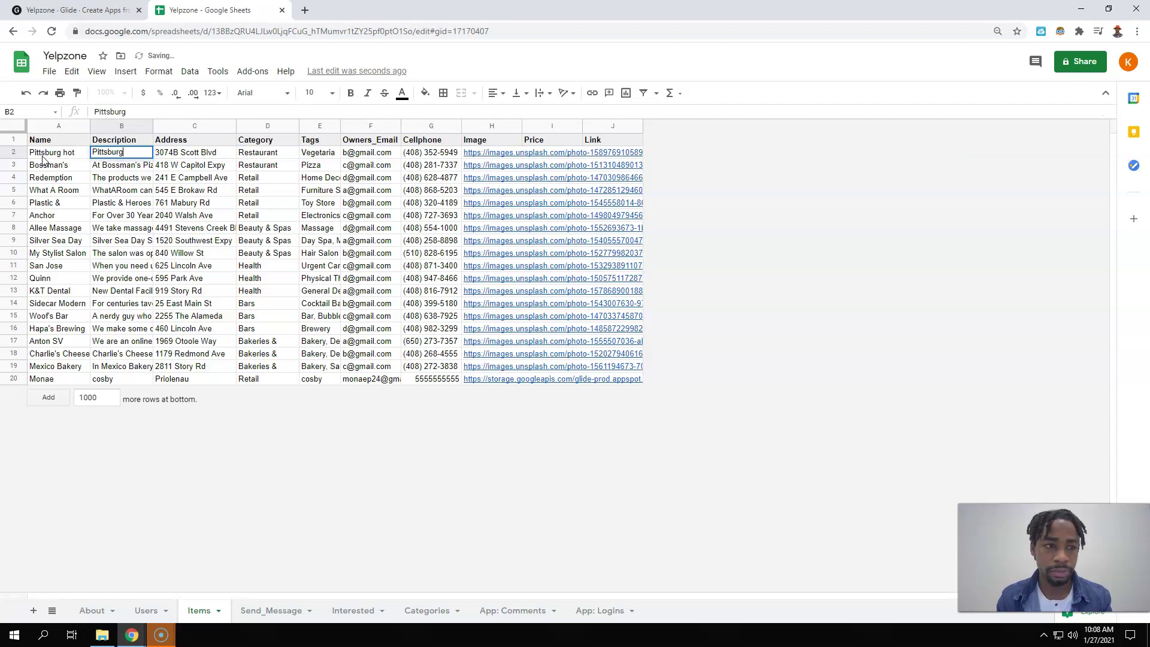
pyautogui.write('ttsburg Hot links is the greatest in pit')
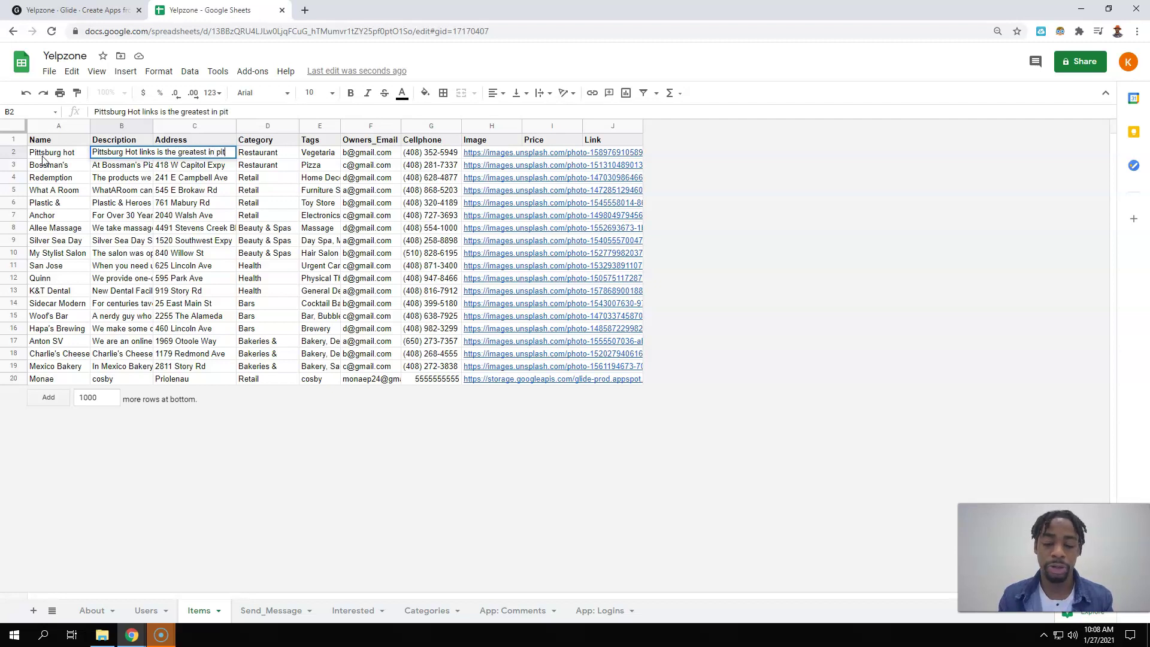
pyautogui.write('urg')
pyautogui.press('Tab')
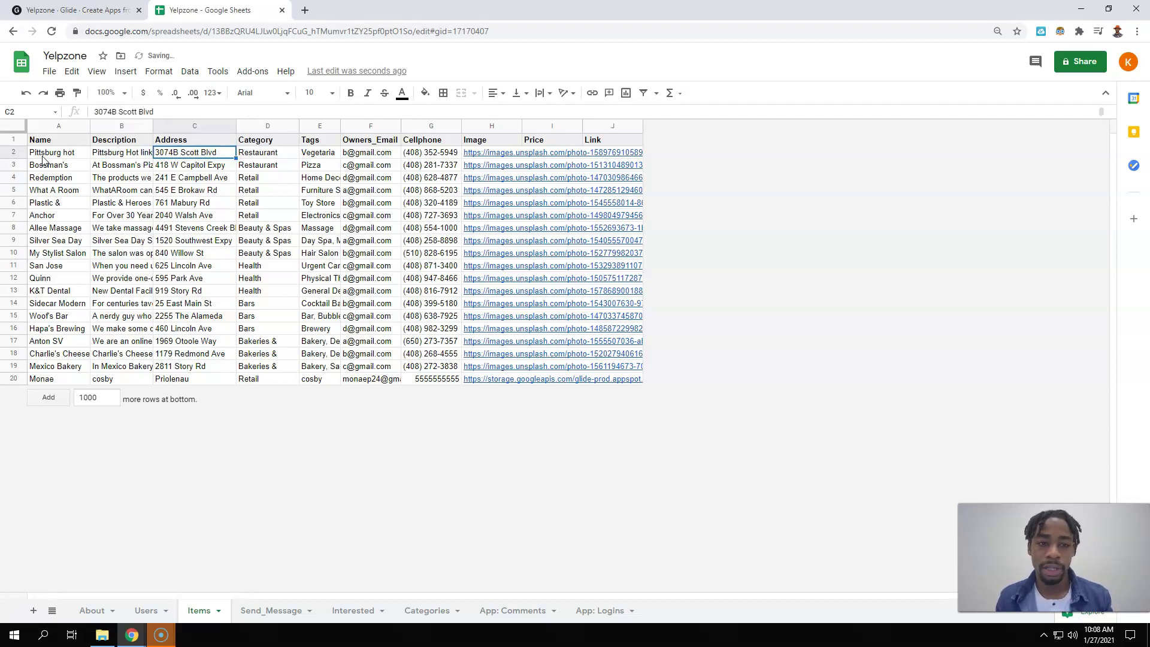
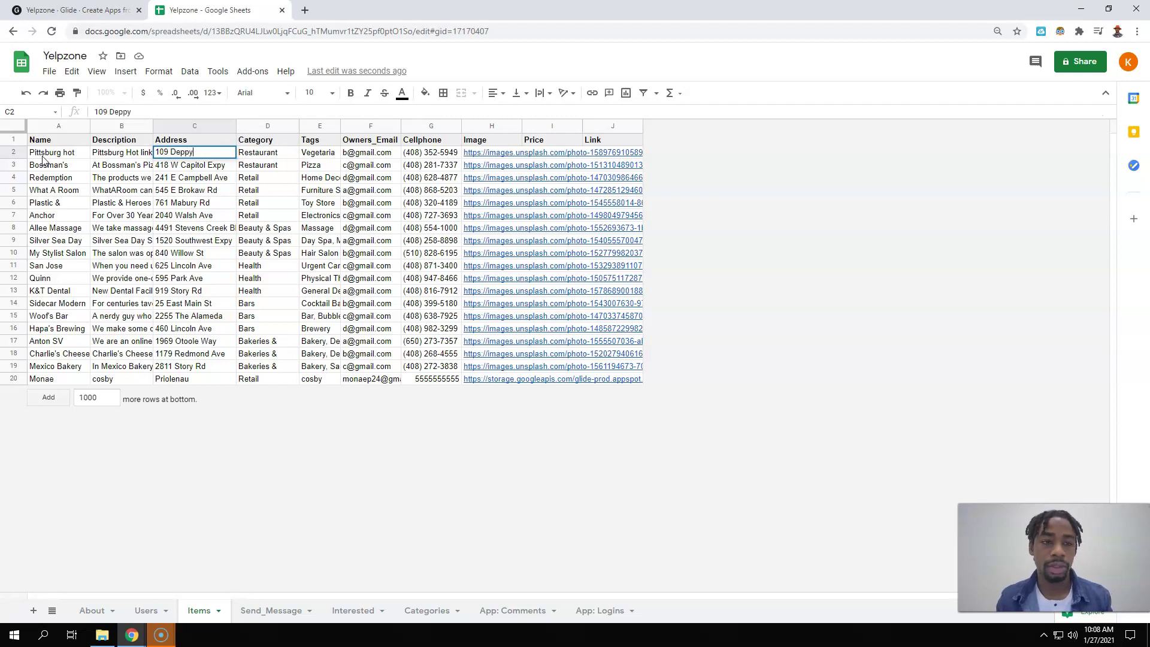
pyautogui.press('Tab')
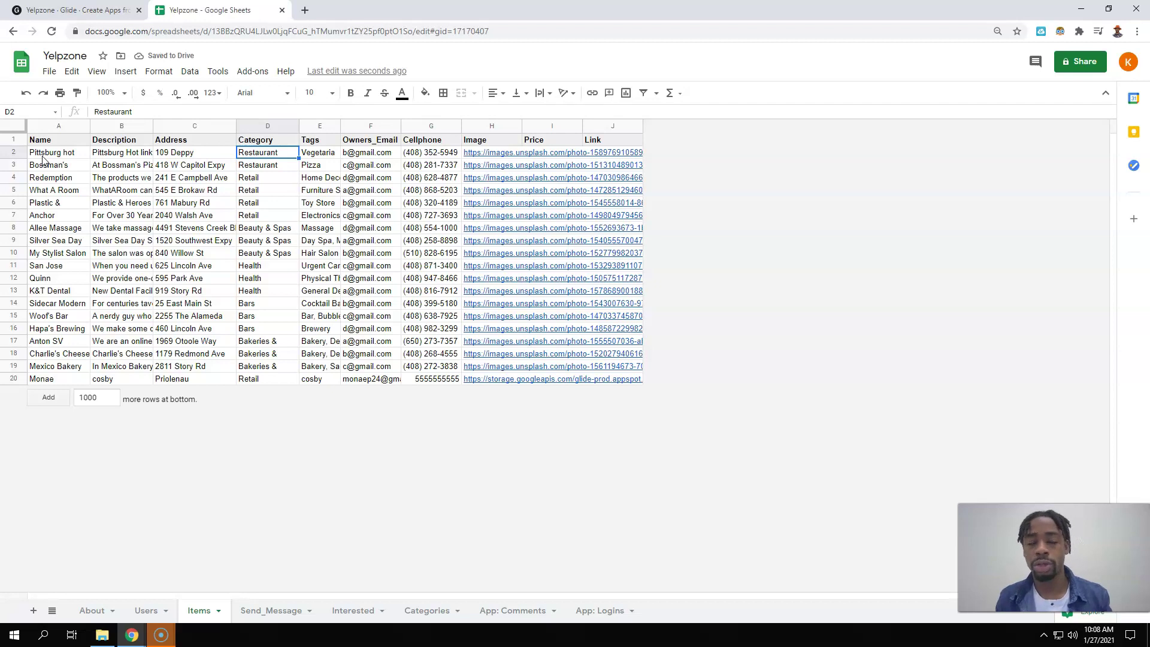
pyautogui.press('Right')
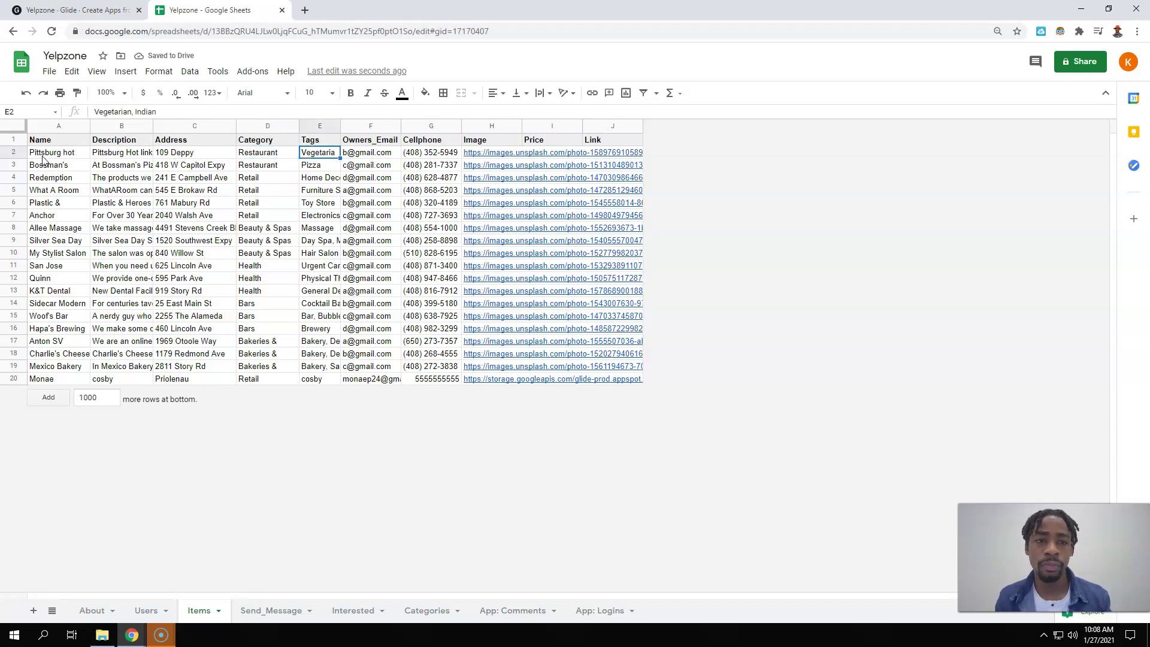
# - Enter a new cellphone number for Pittsburg hot Links, then view Glide's Items data table
pyautogui.rightClick(264, 130)
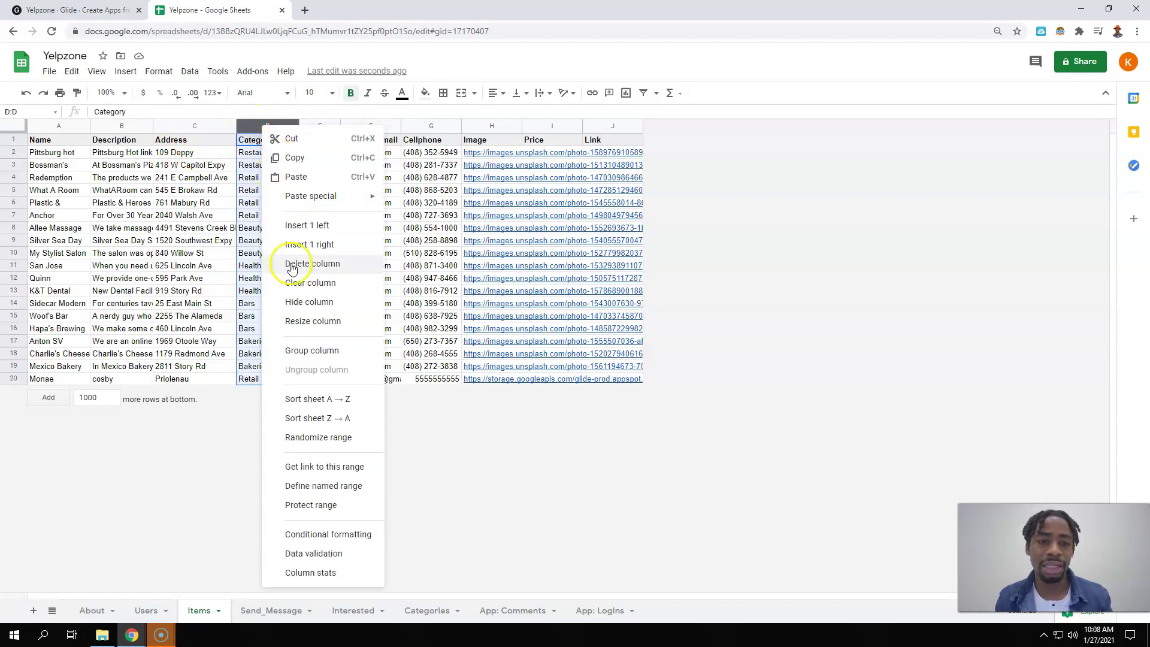
pyautogui.click(181, 167)
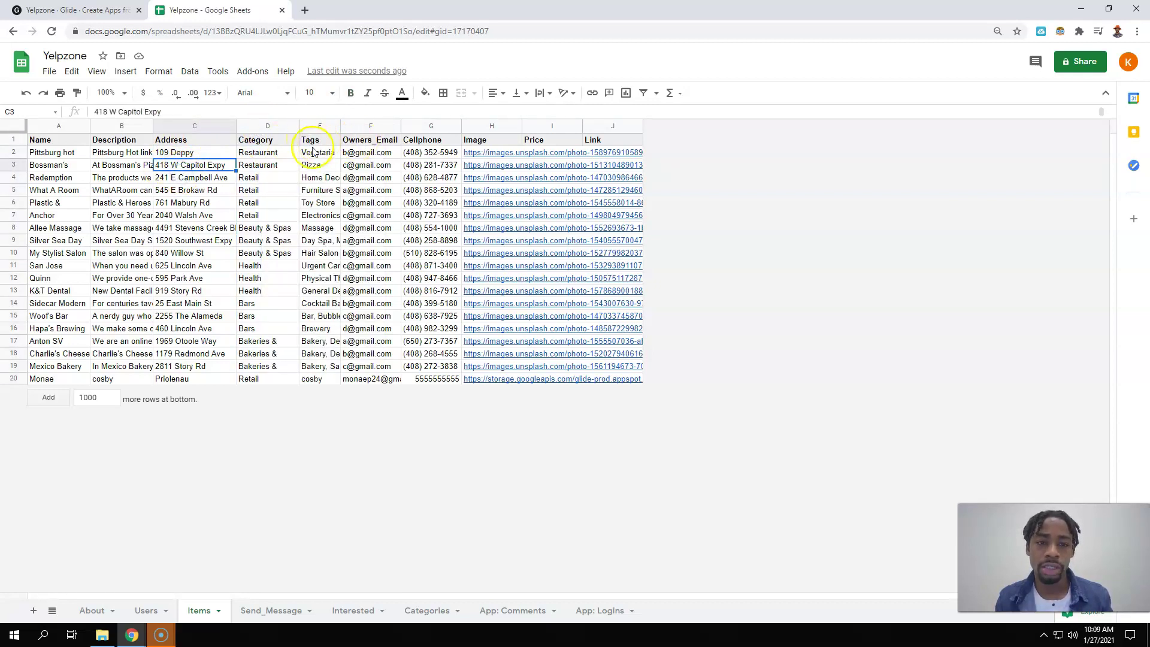
pyautogui.click(318, 154)
pyautogui.click(364, 154)
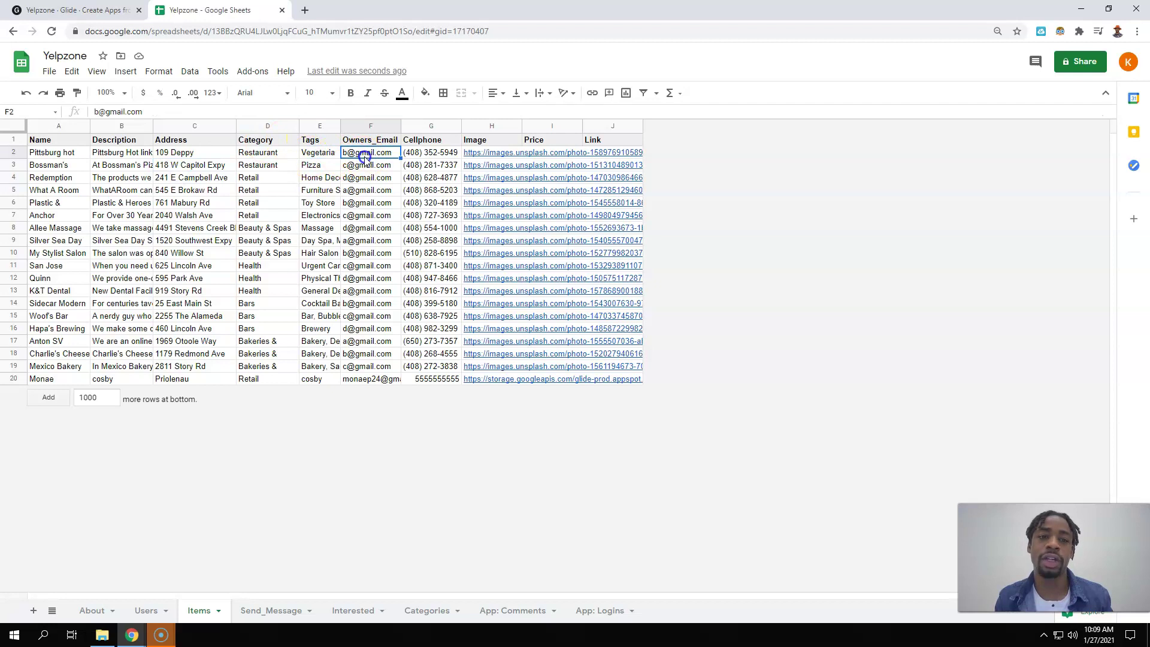
pyautogui.click(414, 153)
pyautogui.write('909')
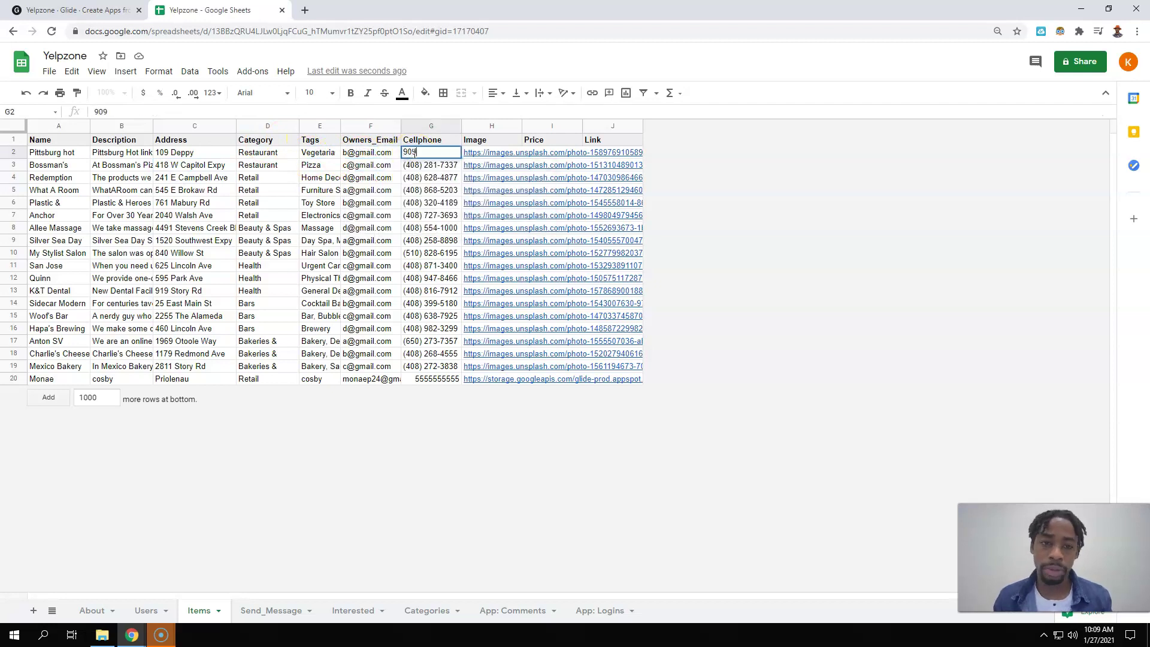
pyautogui.write('33333333')
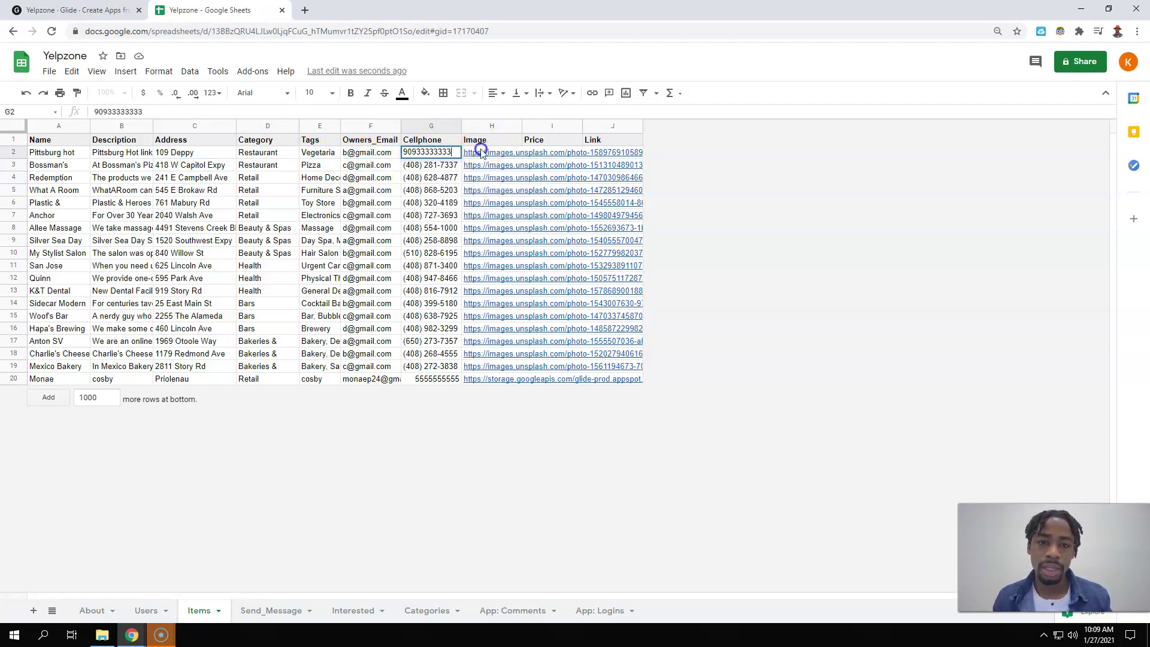
pyautogui.click(482, 154)
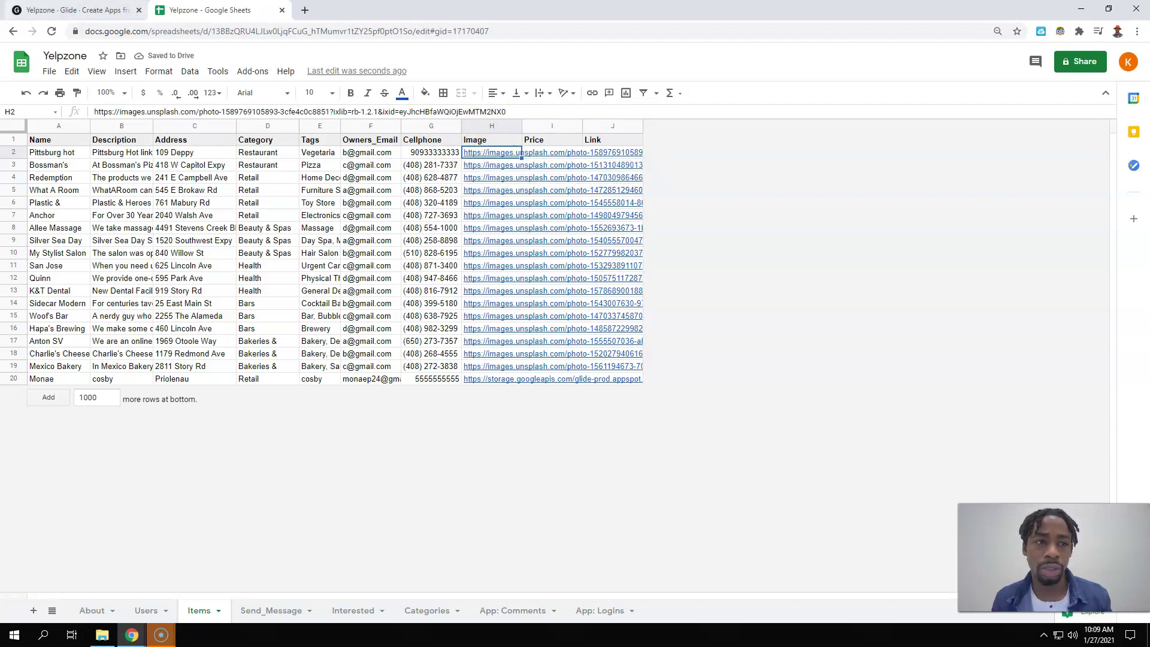
pyautogui.click(64, 8)
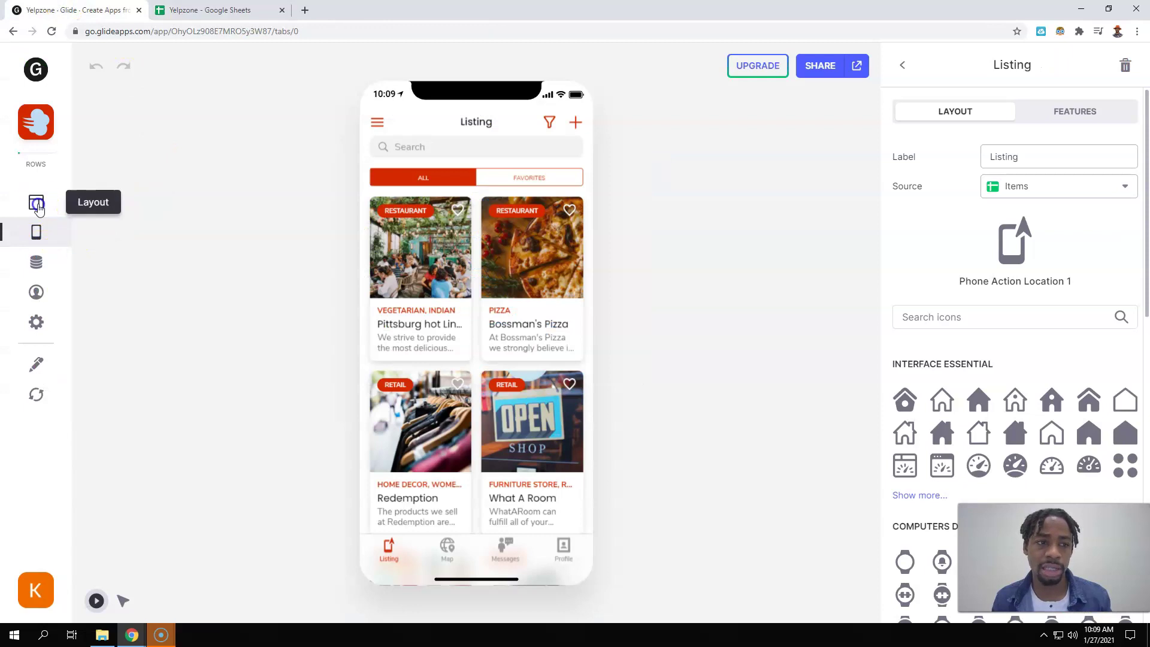
pyautogui.click(37, 263)
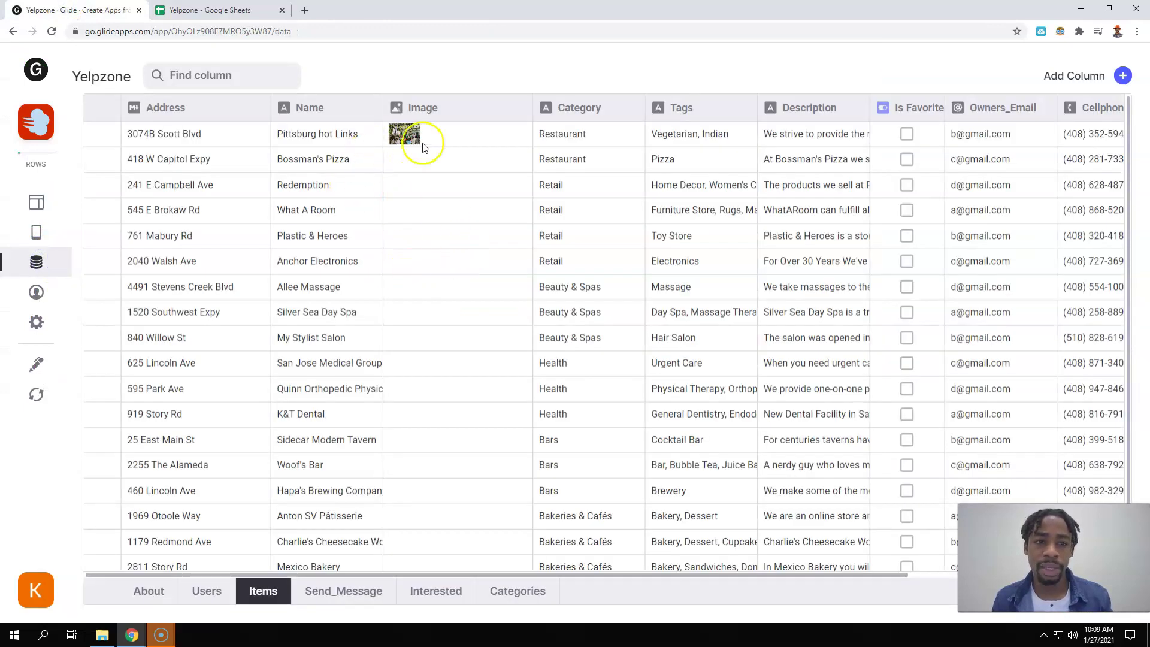
# - Inspect the Pittsburg hot Links image in Glide's data editor, leaving it unchanged
pyautogui.click(422, 137)
pyautogui.click(420, 137)
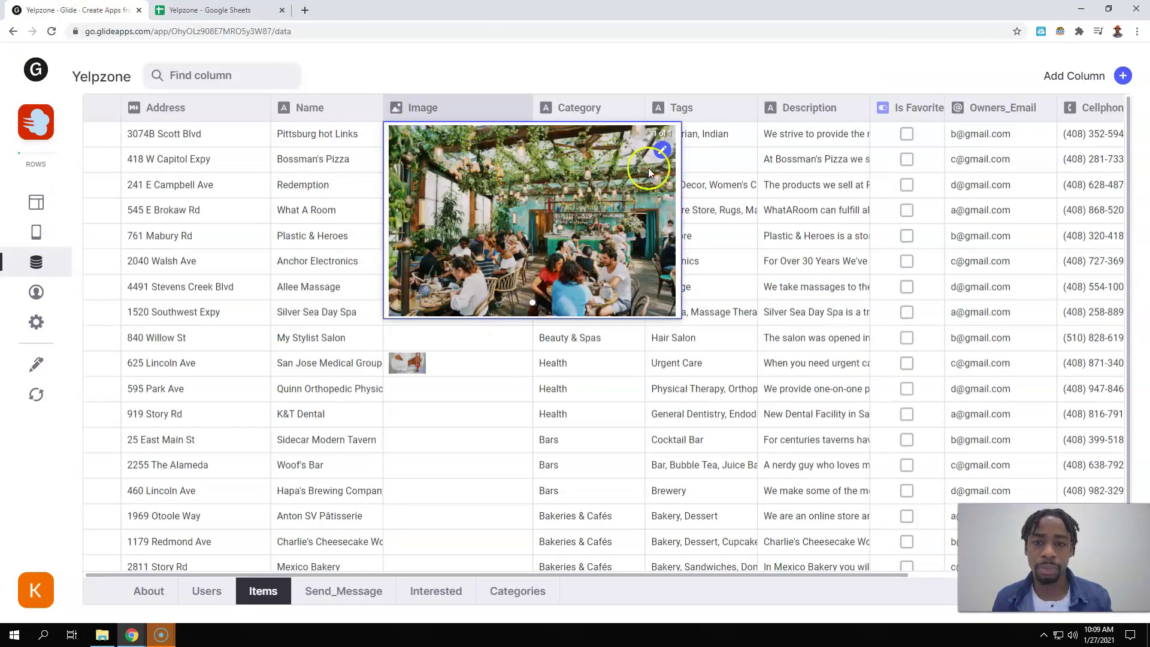
pyautogui.click(663, 151)
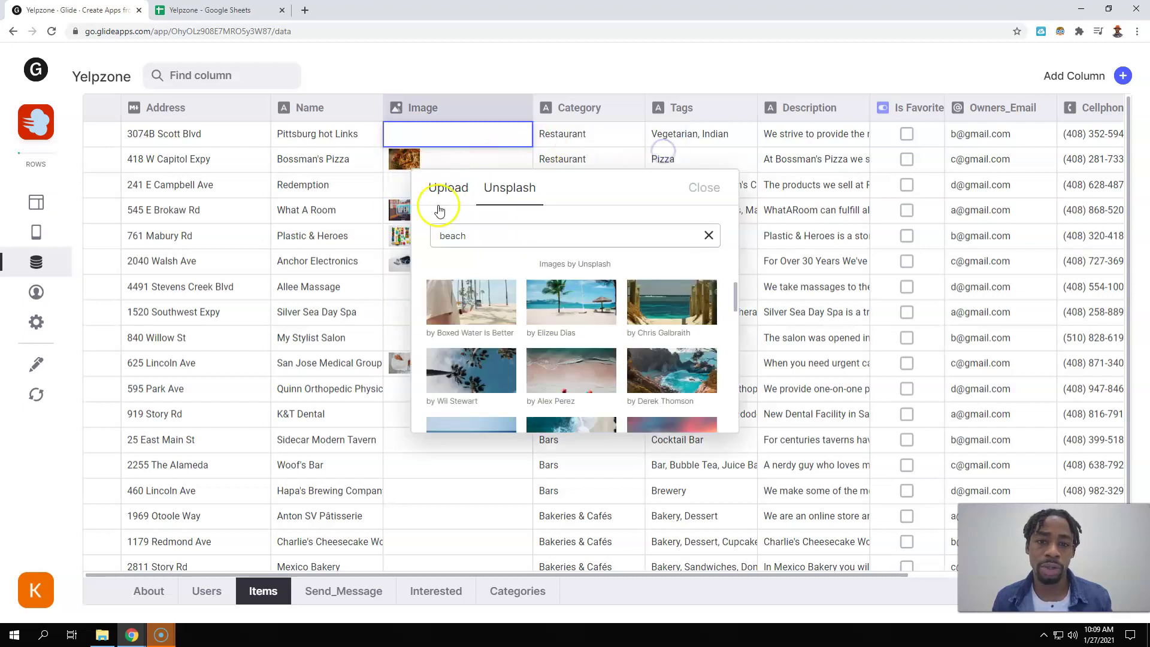
pyautogui.click(701, 185)
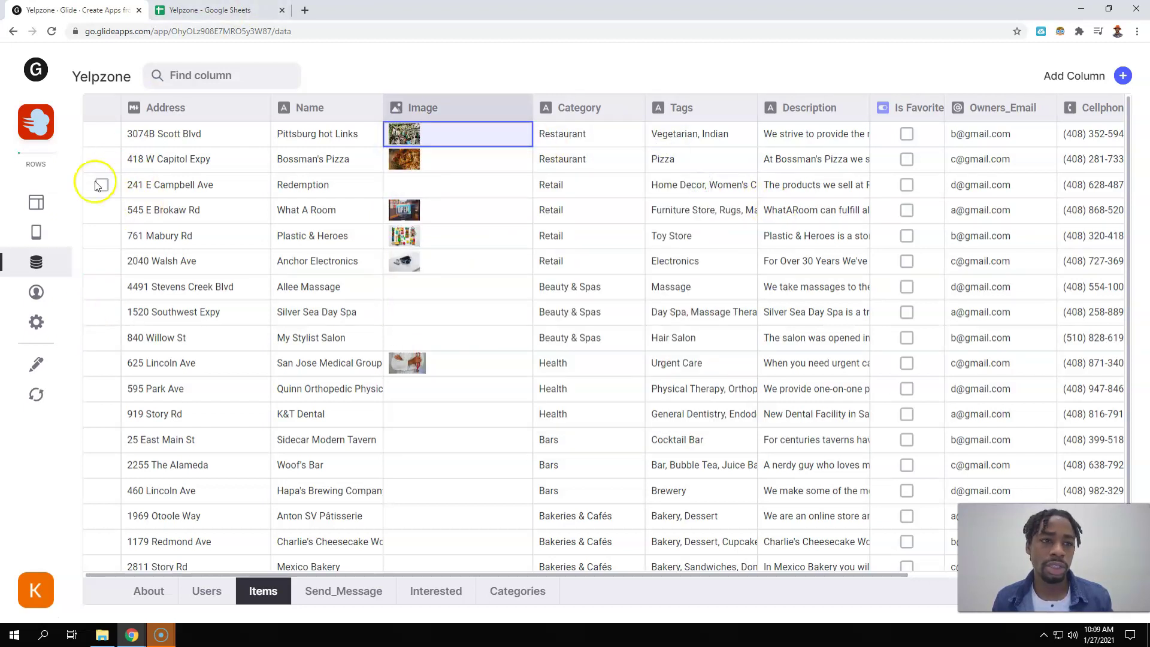
pyautogui.click(37, 219)
pyautogui.click(234, 10)
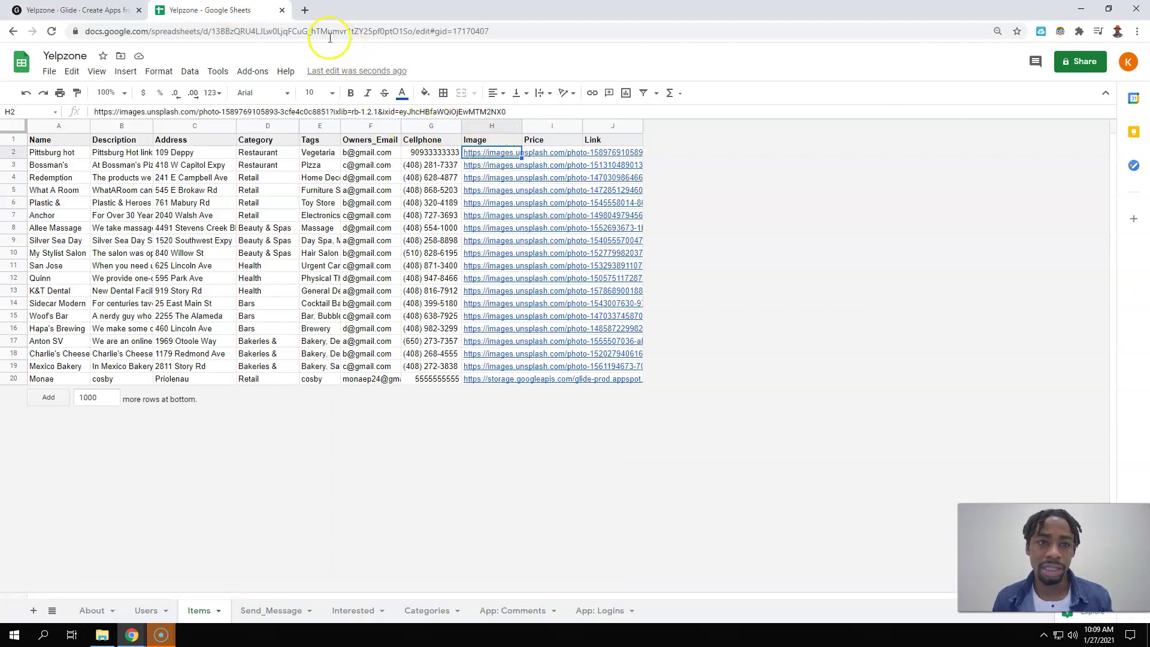
# - Search Google Images for 'pittsburg hot links' and preview the tylerpaper.com sausage photo
pyautogui.click(306, 11)
pyautogui.write('pitt')
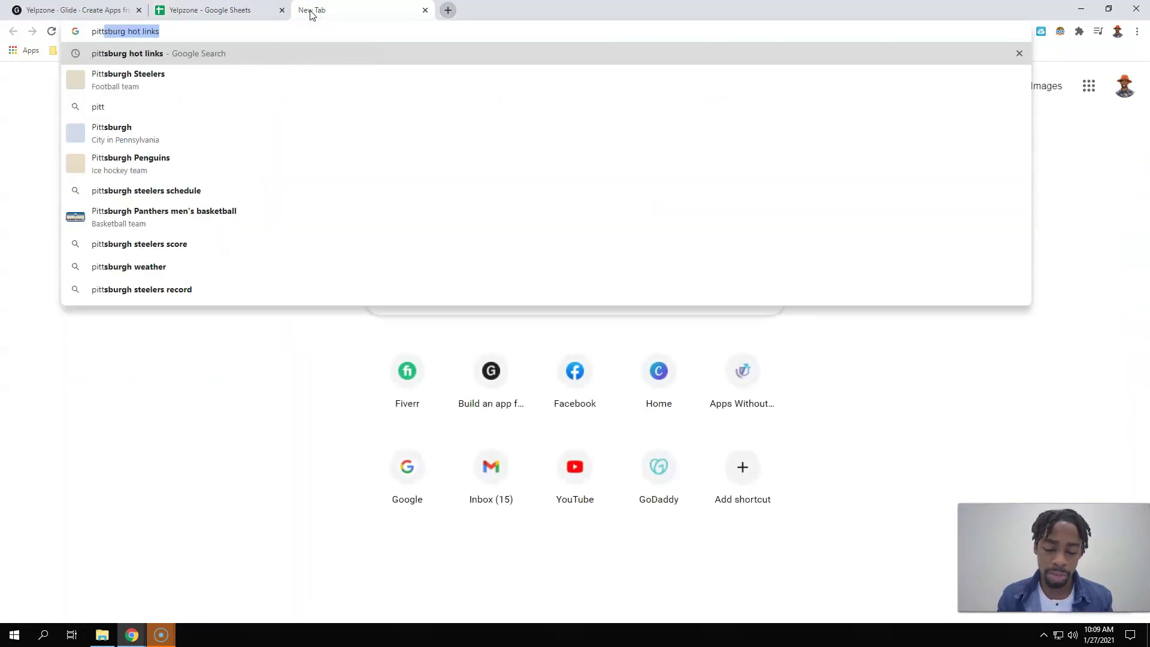
pyautogui.write('sburg hotli')
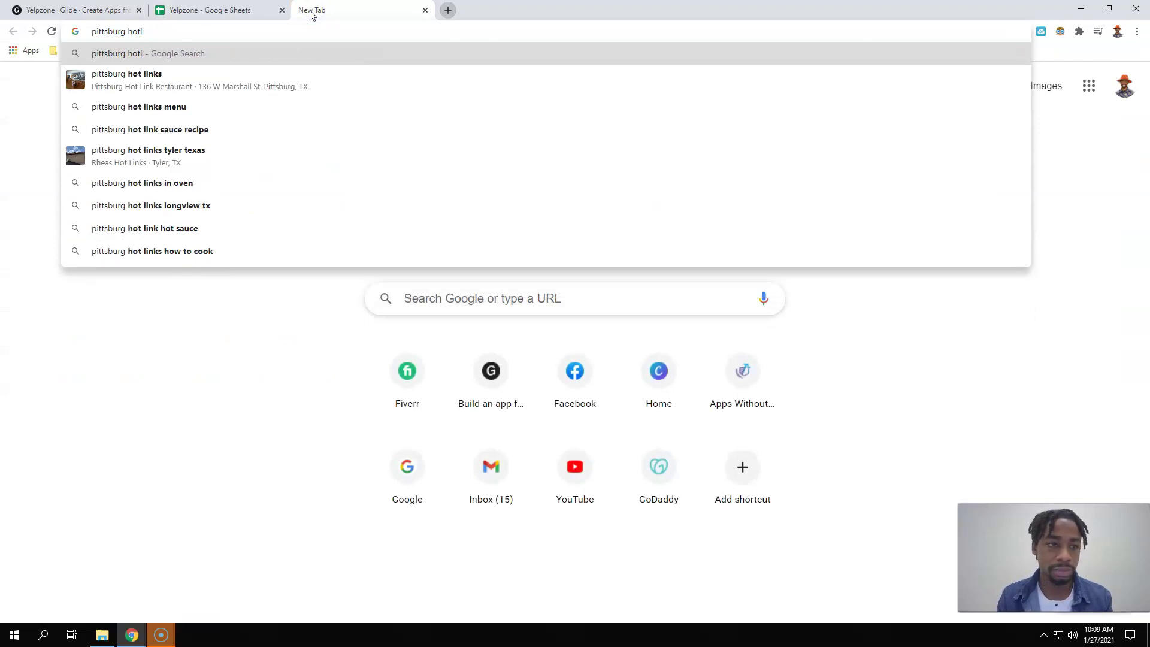
pyautogui.press('Down')
pyautogui.press('Return')
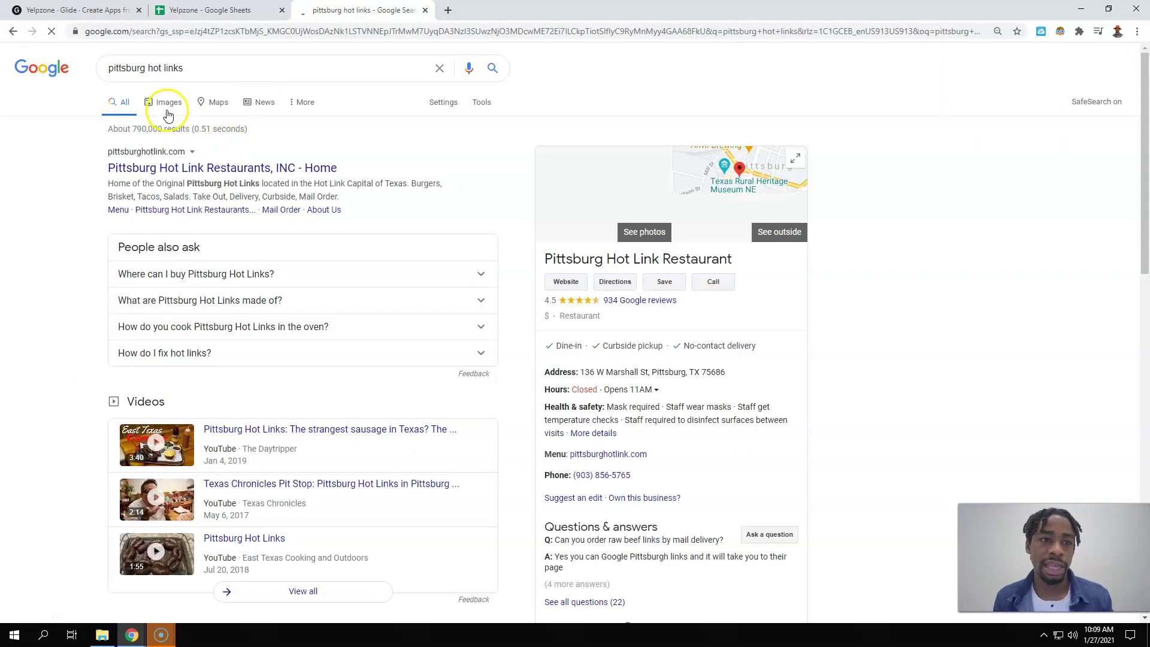
pyautogui.click(168, 115)
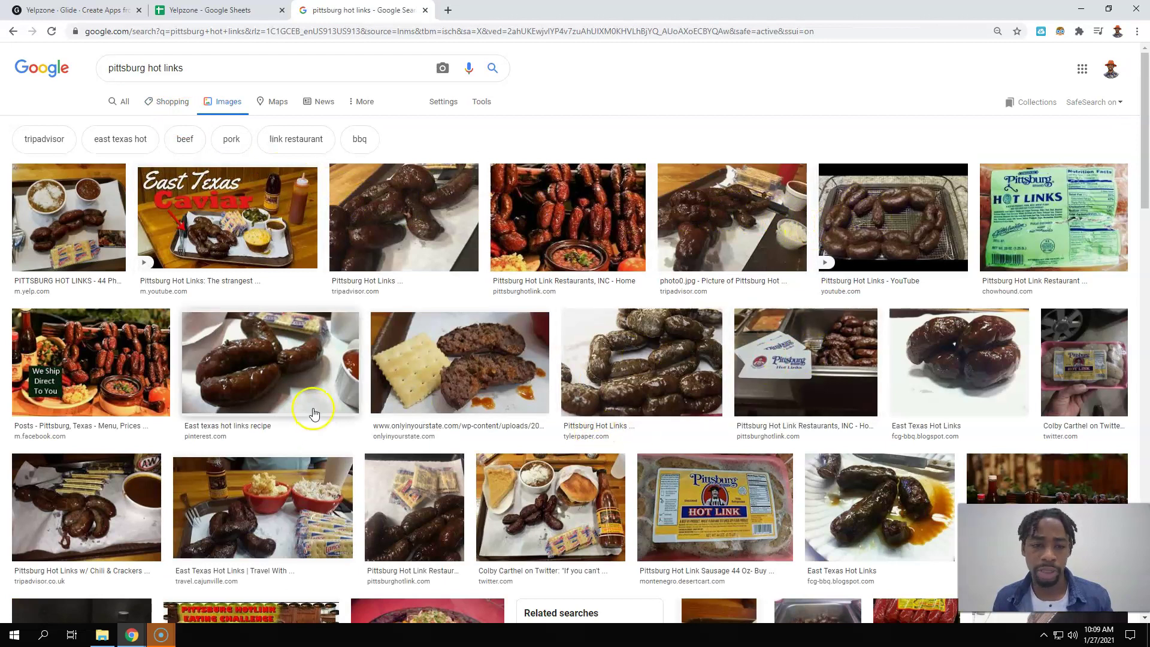
pyautogui.click(611, 372)
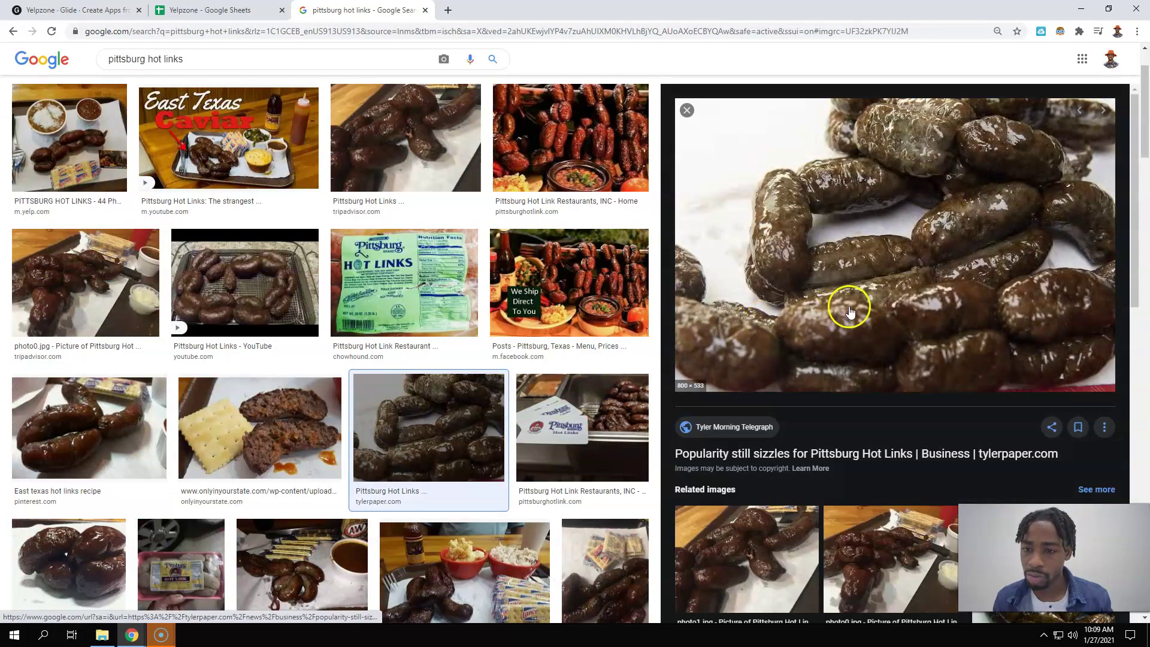
# - Copy the tylerpaper sausage photo's image address
pyautogui.rightClick(828, 218)
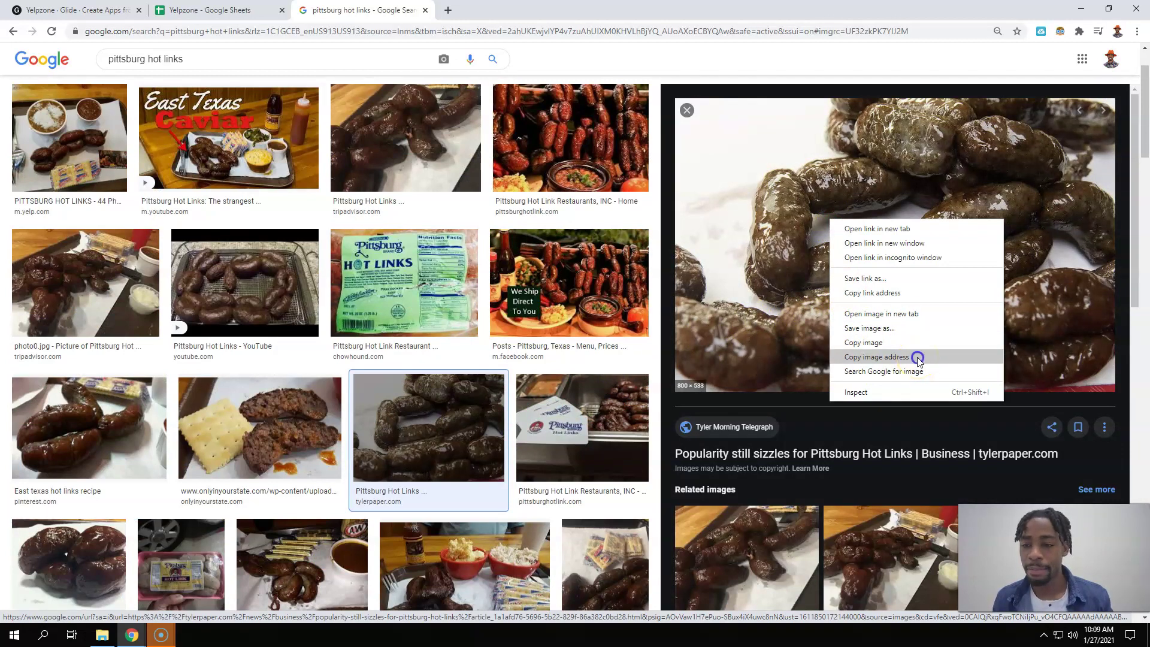
pyautogui.click(877, 433)
pyautogui.click(877, 433)
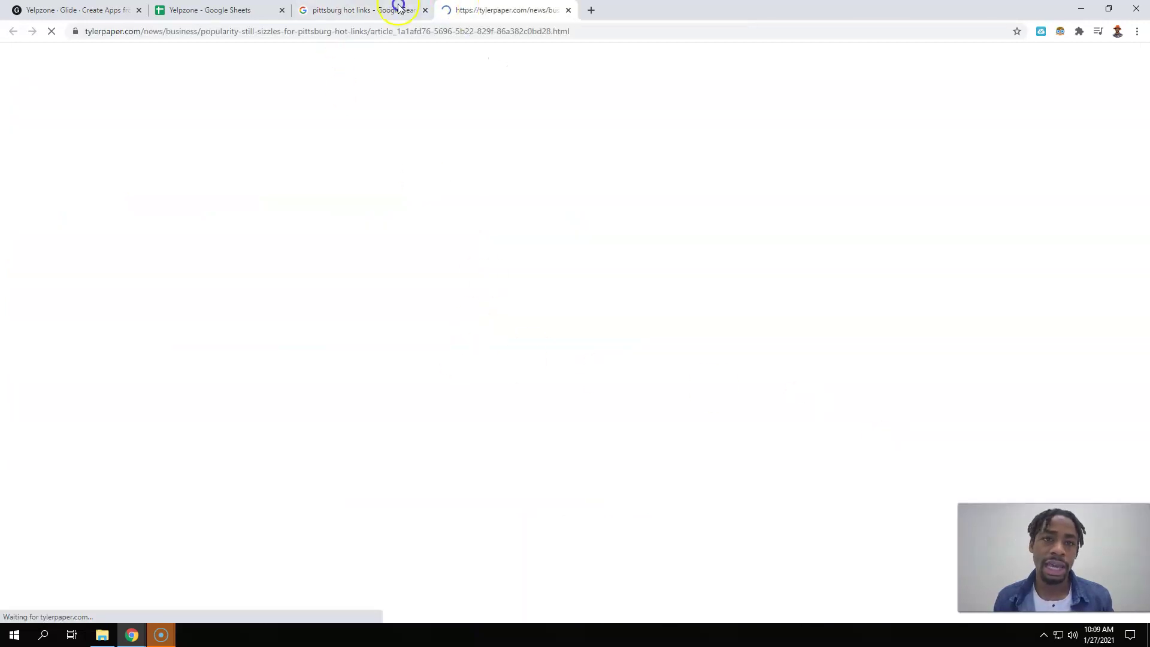
pyautogui.moveTo(437, 10); pyautogui.dragTo(424, 12)
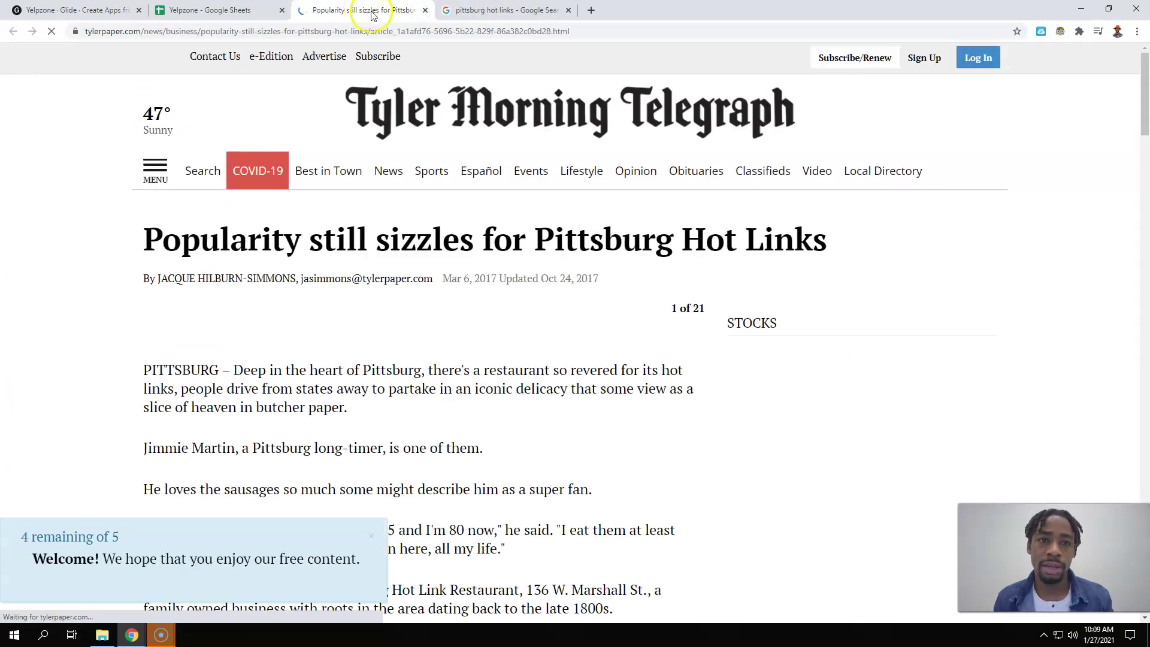
pyautogui.click(424, 10)
pyautogui.moveTo(305, 351); pyautogui.dragTo(531, 108)
pyautogui.scroll(-1, 531, 108)
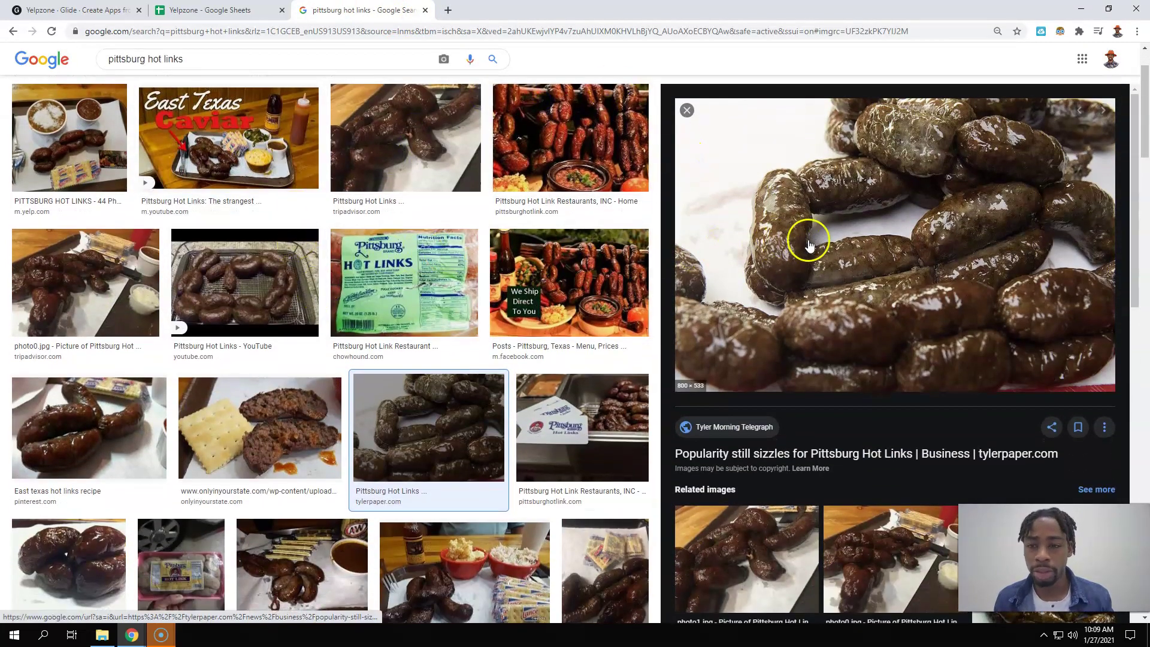
pyautogui.click(857, 222)
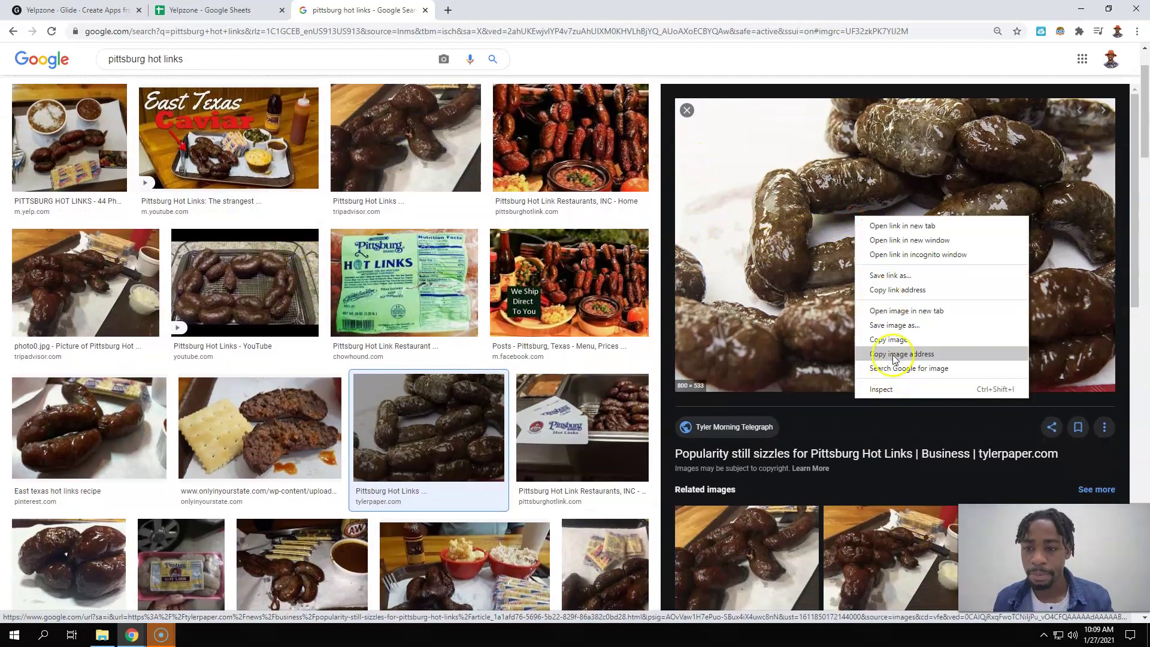
pyautogui.click(893, 355)
pyautogui.click(227, 12)
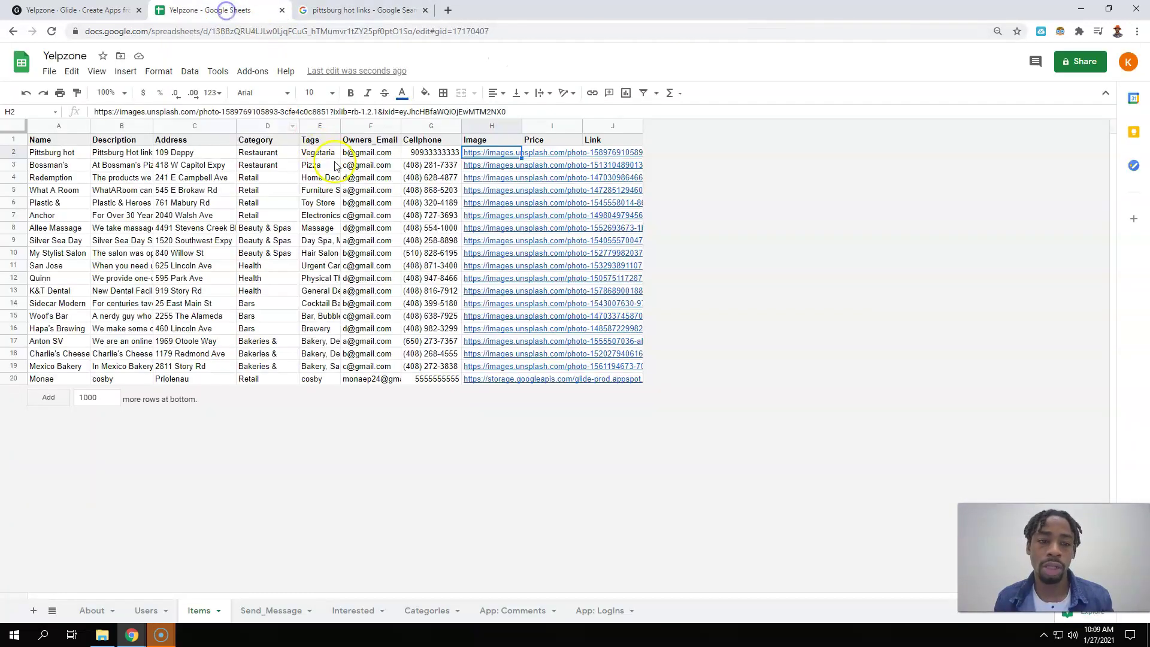
# - Replace the Image URL in H2 with the copied sausage photo address
pyautogui.tripleClick(510, 114)
pyautogui.hotkey('ctrl', 'v')
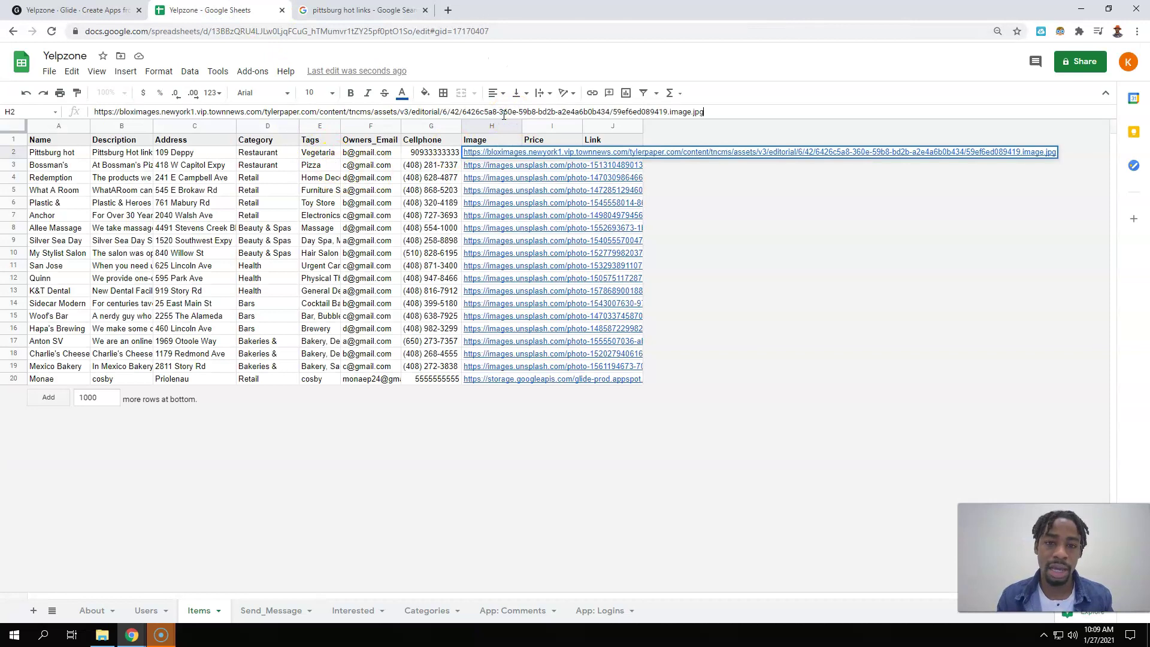
pyautogui.press('Tab')
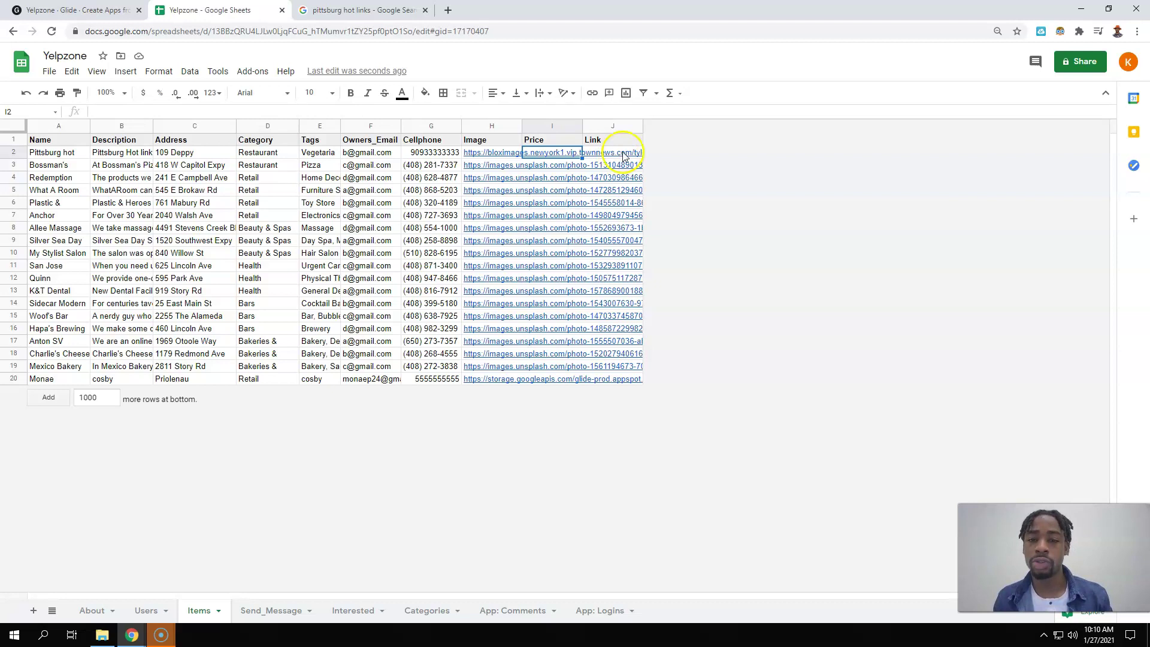
# - Delete the Price and Link columns and reload the sheet data in Glide
pyautogui.moveTo(567, 124); pyautogui.dragTo(639, 123)
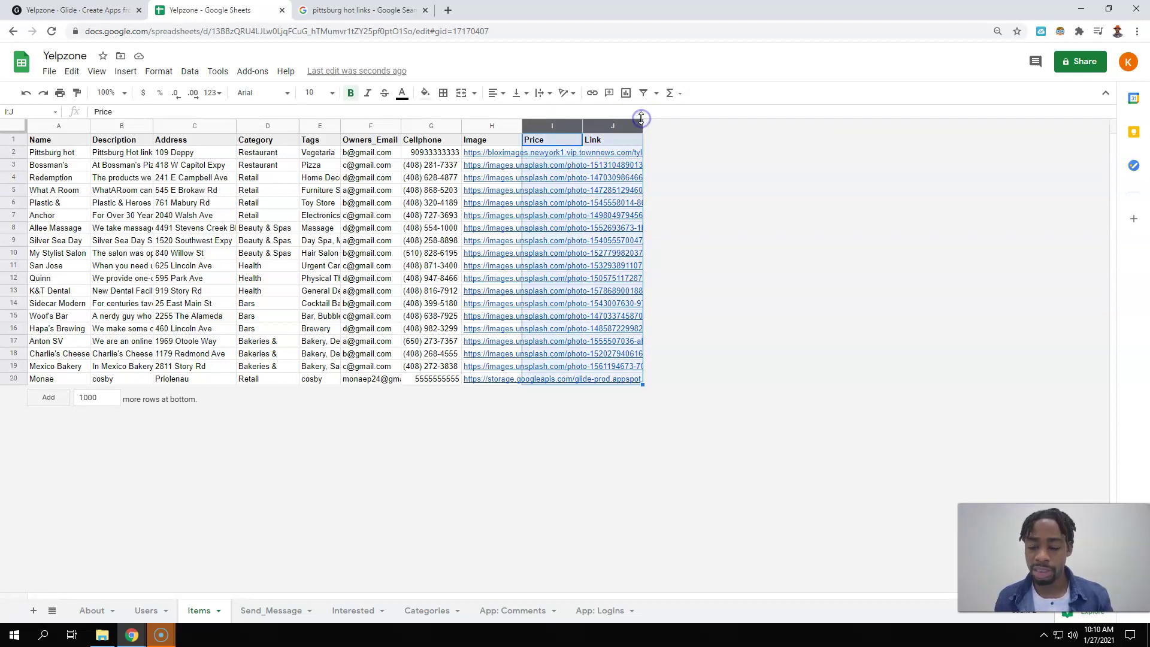
pyautogui.rightClick(570, 124)
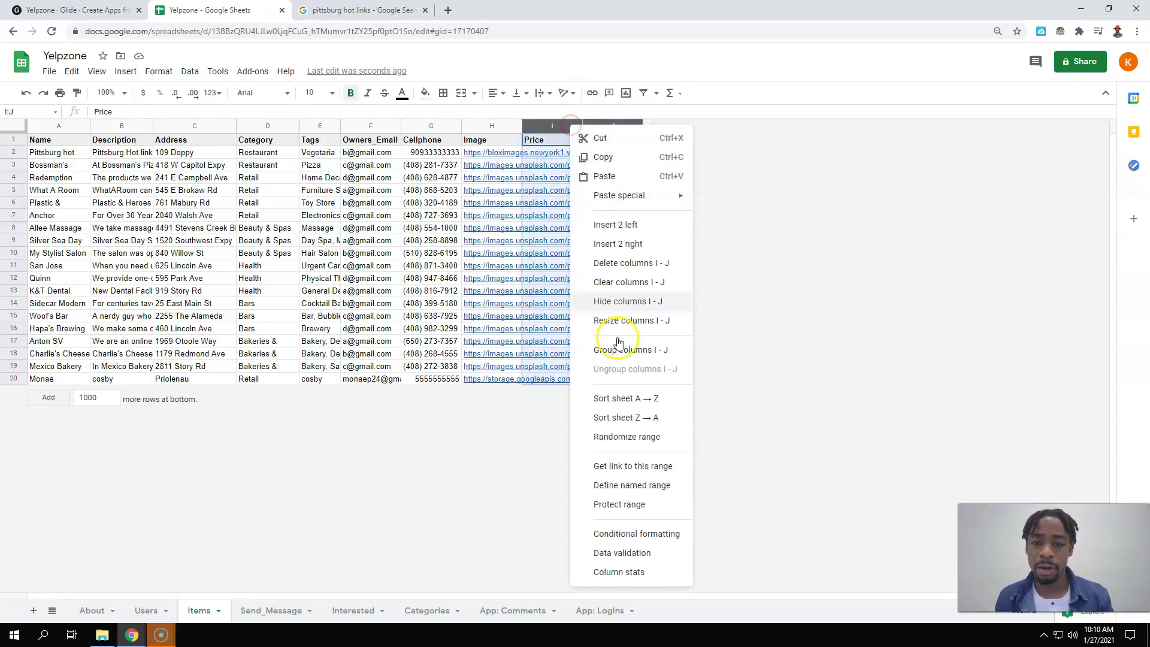
pyautogui.click(611, 258)
pyautogui.press('Down')
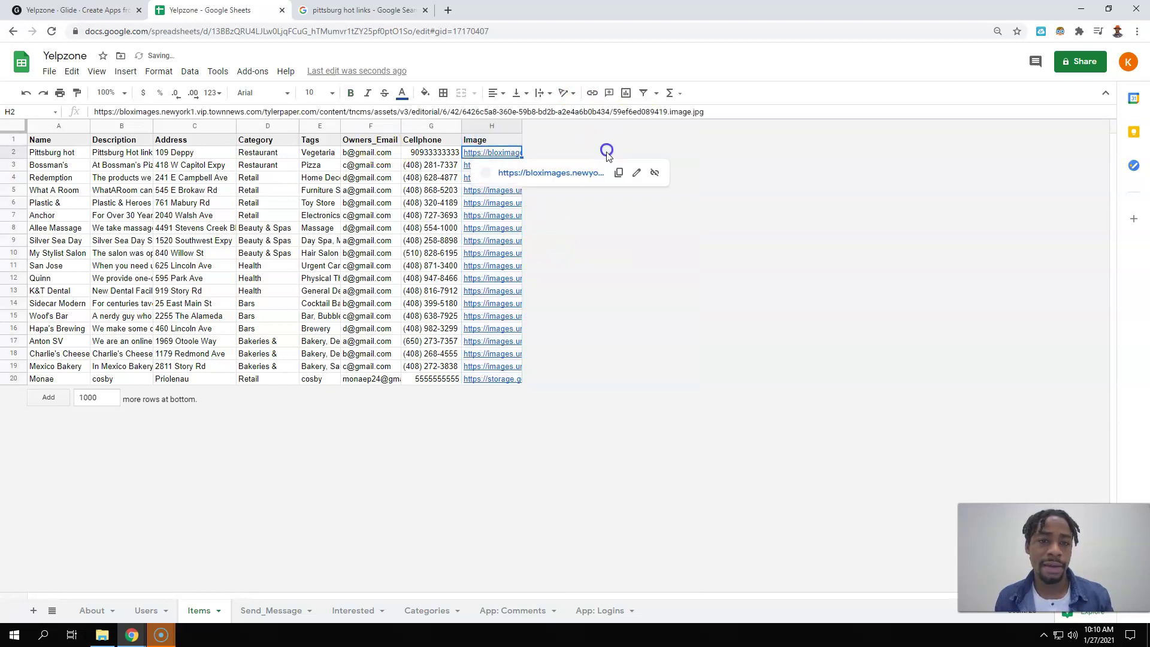
pyautogui.click(72, 10)
pyautogui.click(36, 394)
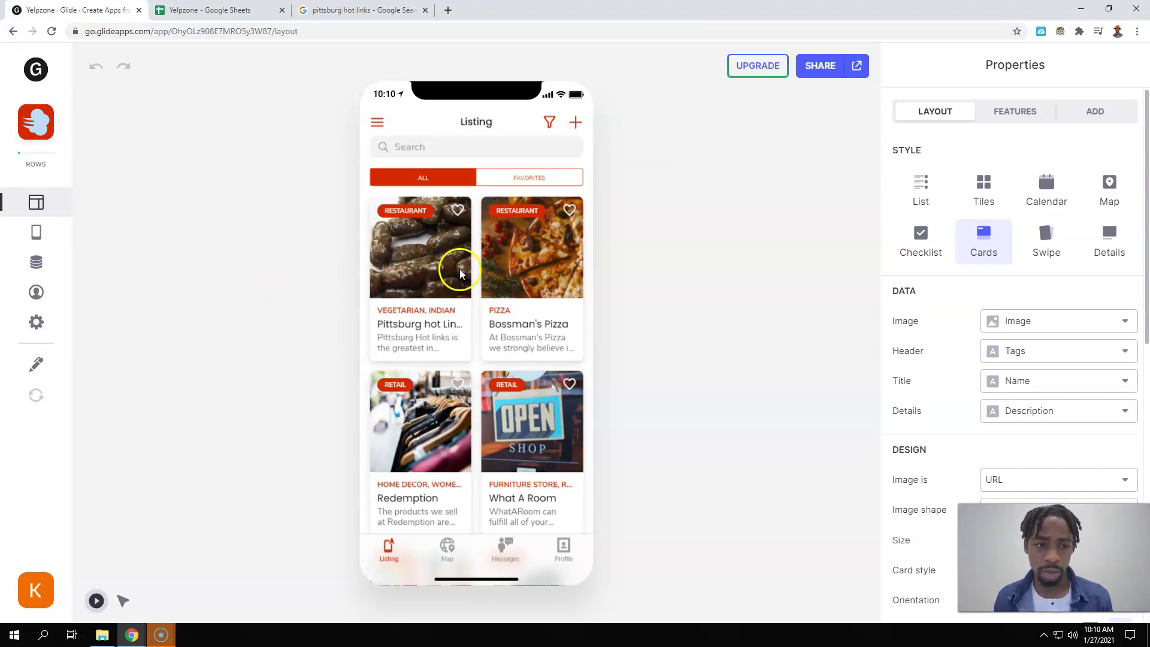
pyautogui.click(442, 234)
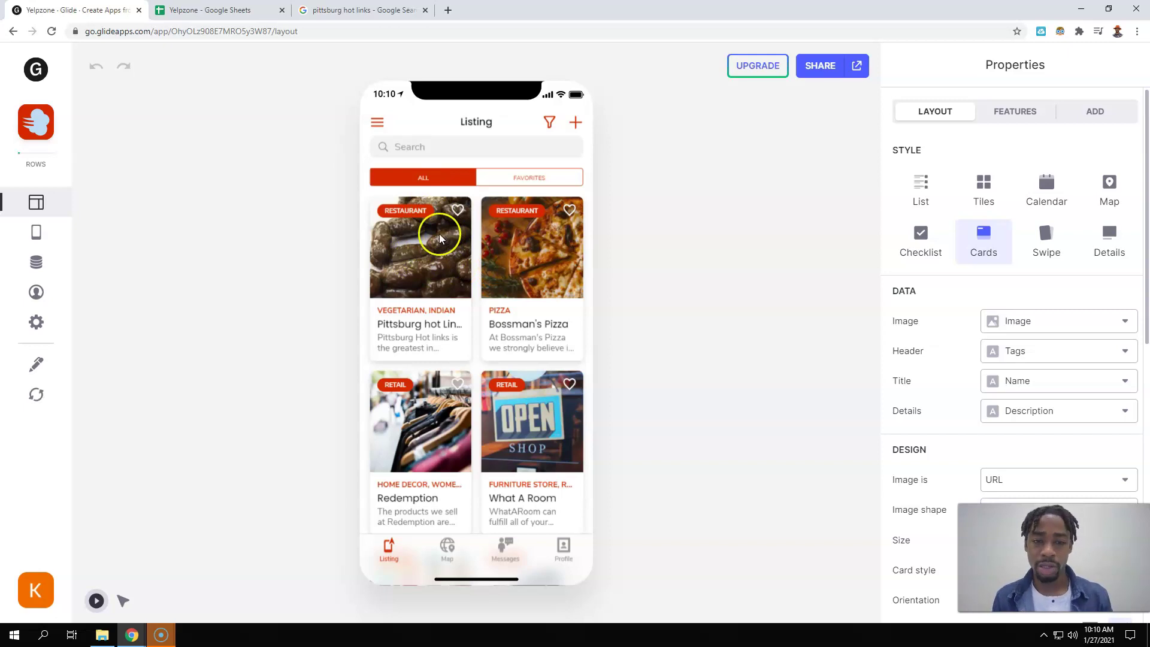
pyautogui.scroll(-2, 490, 282)
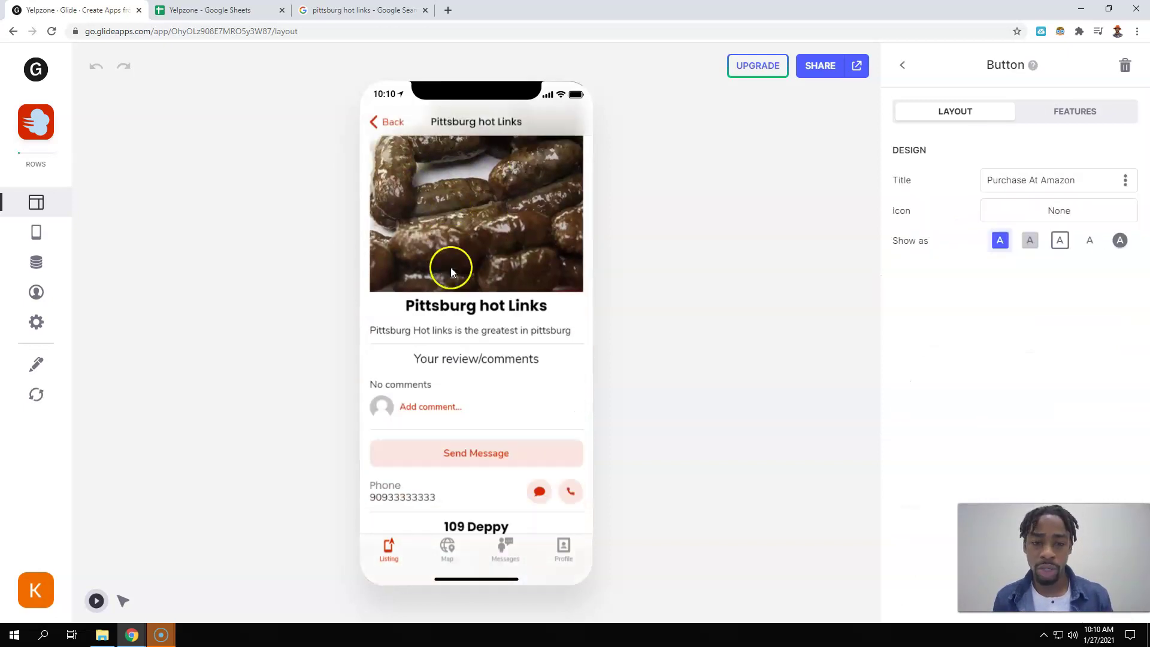
pyautogui.click(334, 244)
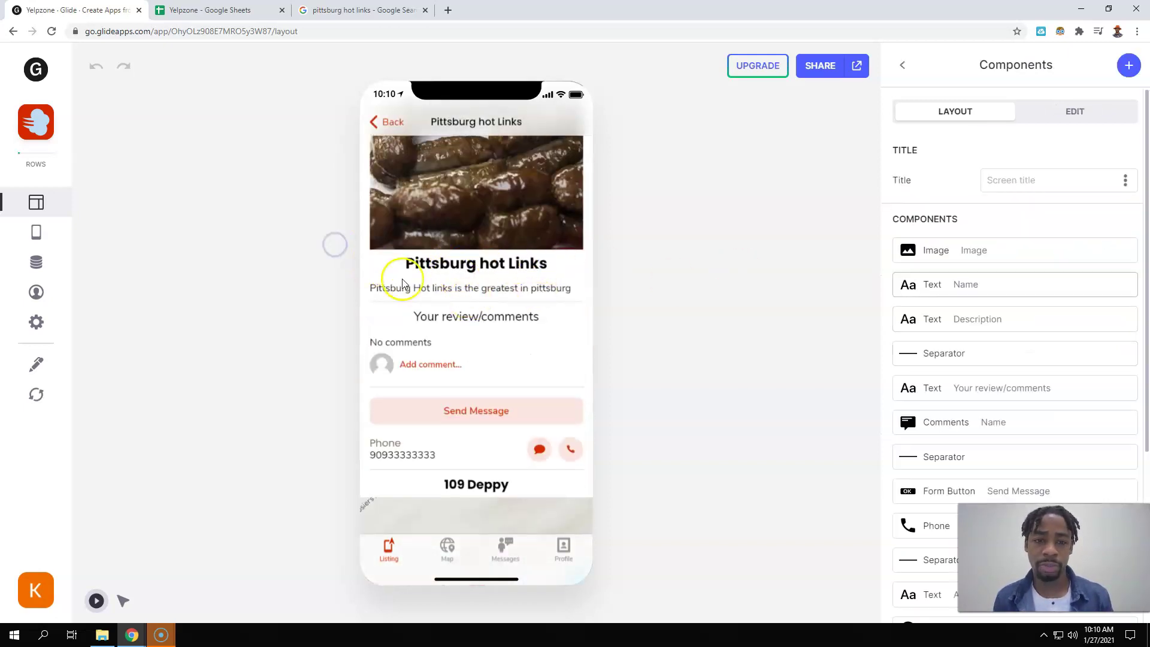
pyautogui.scroll(-3, 531, 318)
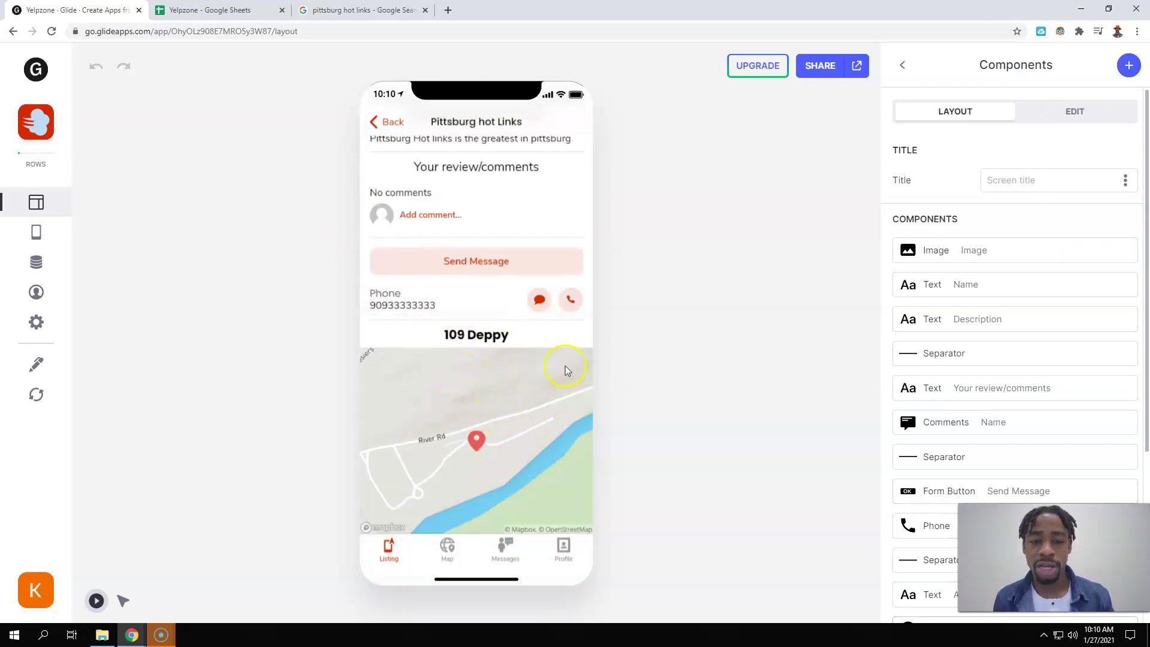
pyautogui.scroll(5, 569, 406)
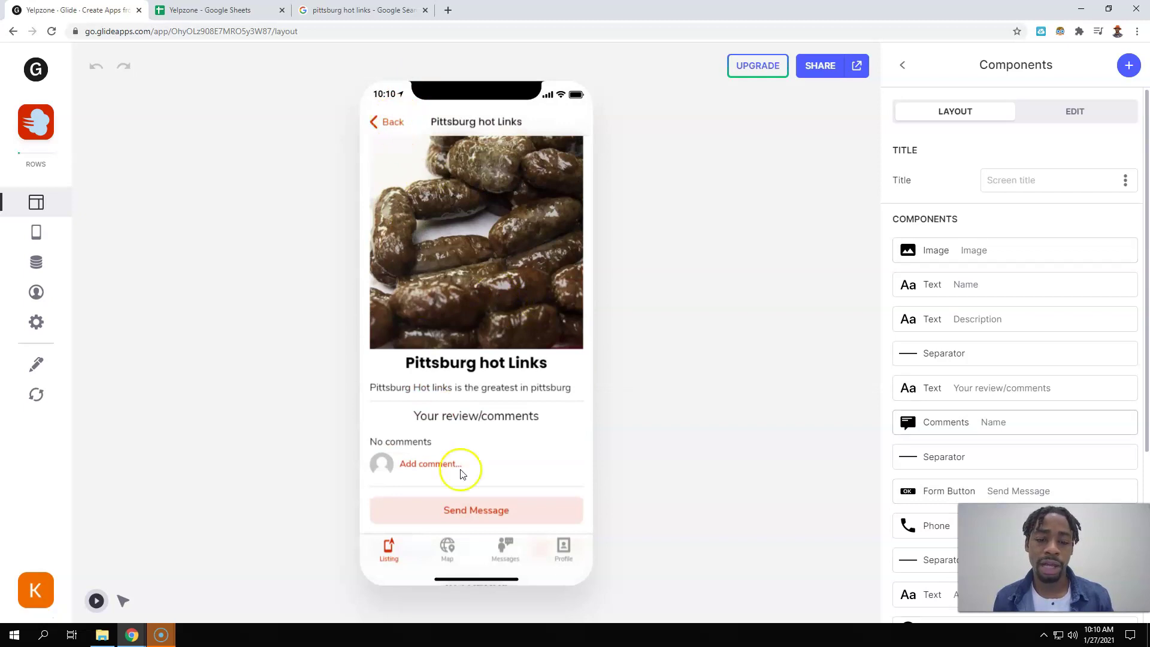
# - Go back from the detail screen to the Listing cards grid
pyautogui.click(373, 124)
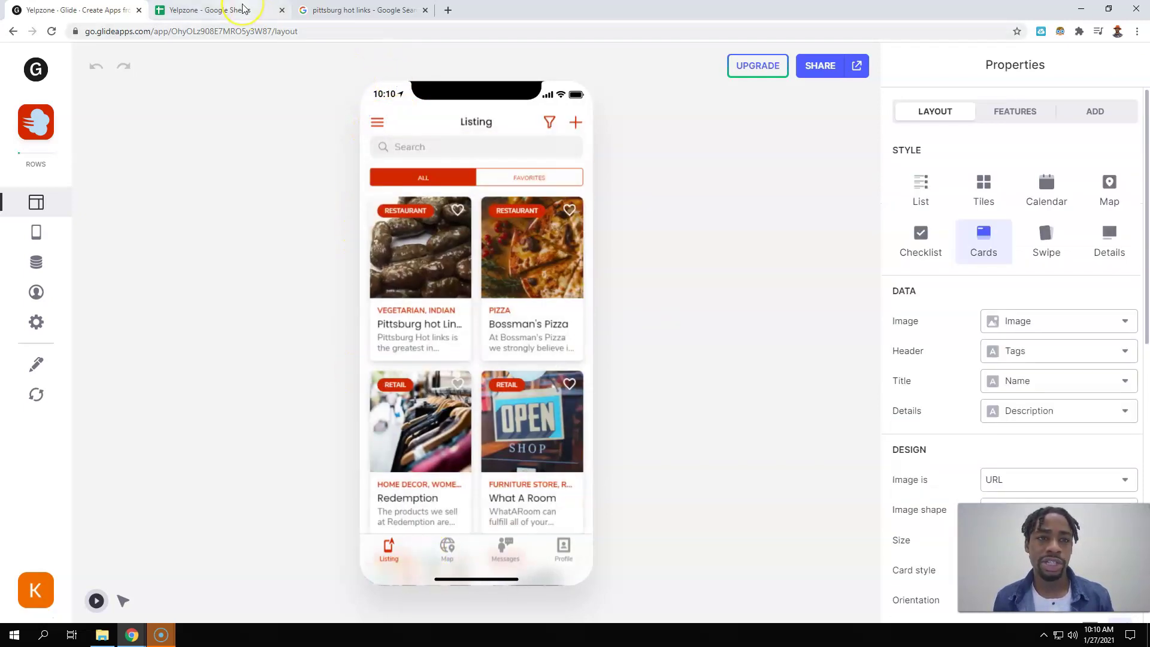